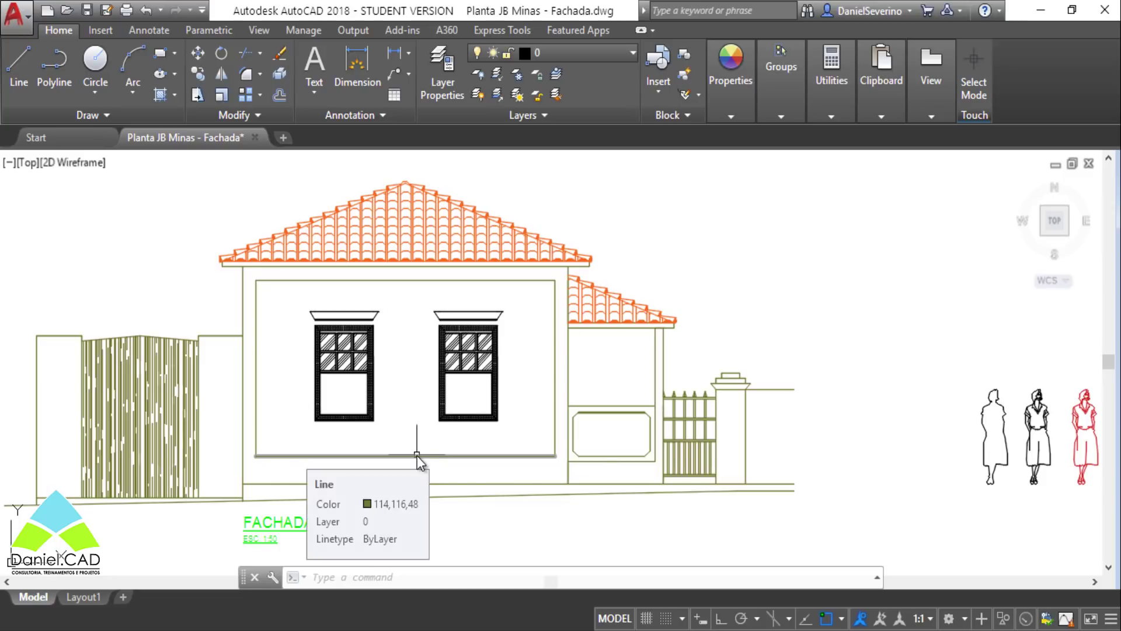
{"action": "scroll", "coordinate": [448, 479], "scroll_direction": "up", "scroll_amount": 1}
{"action": "scroll", "coordinate": [493, 454], "scroll_direction": "up", "scroll_amount": 3}
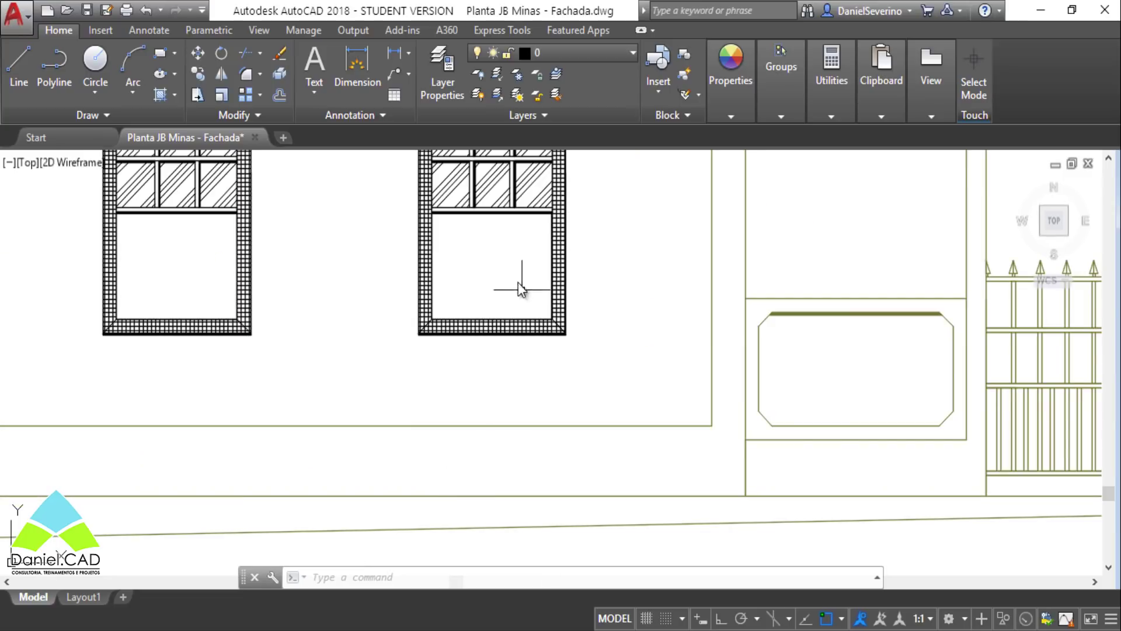
{"action": "scroll", "coordinate": [472, 471], "scroll_direction": "down", "scroll_amount": 4}
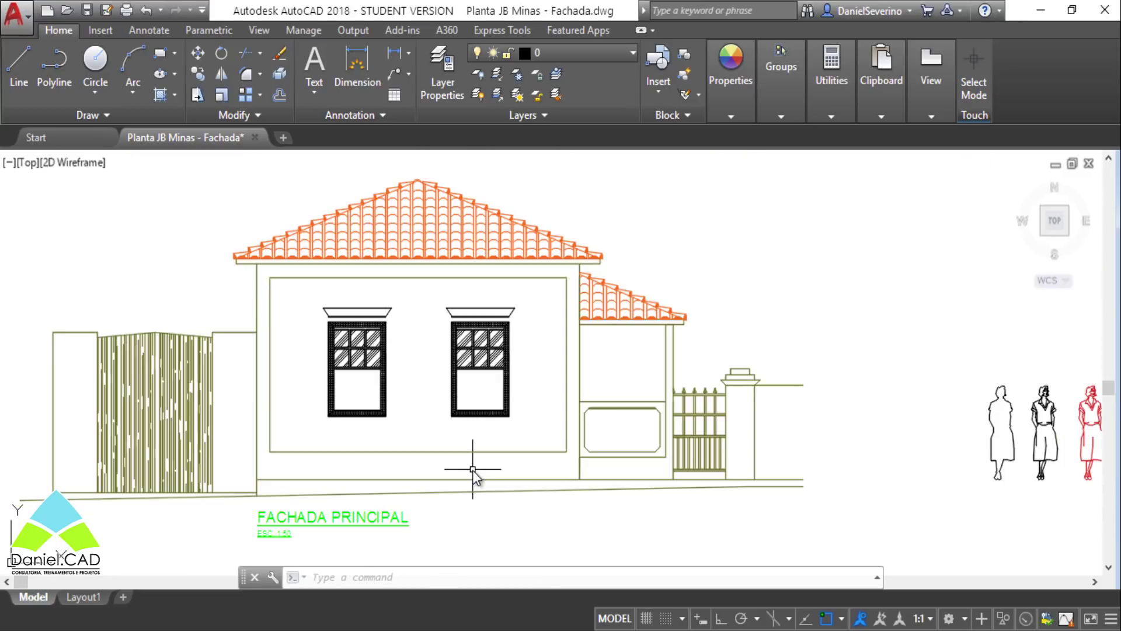
{"action": "scroll", "coordinate": [472, 471], "scroll_direction": "up", "scroll_amount": 2}
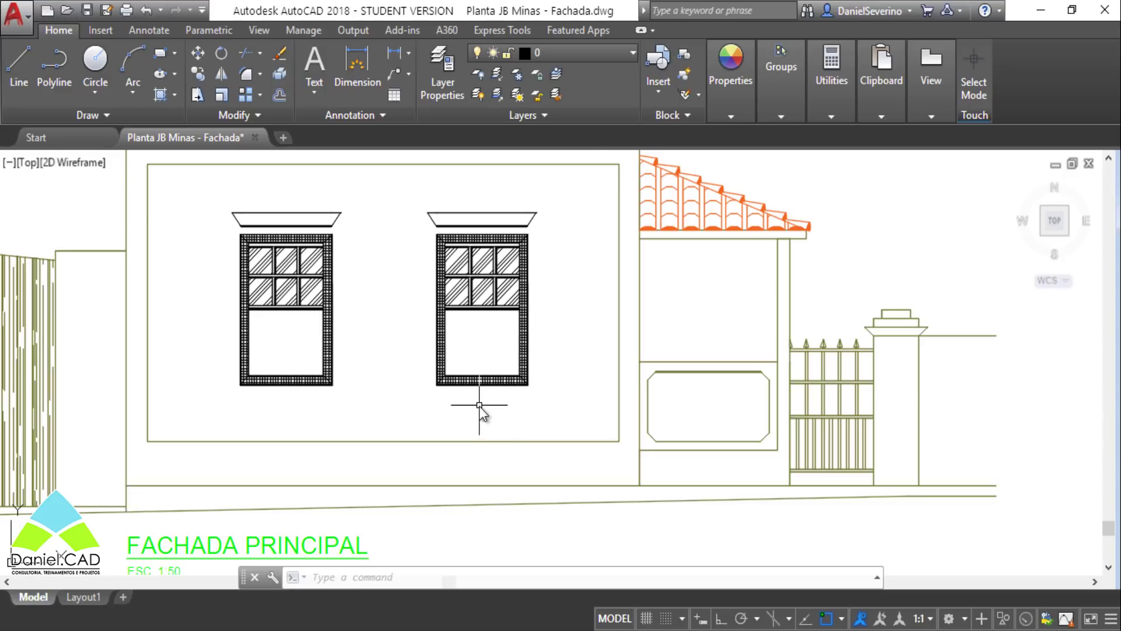
{"action": "scroll", "coordinate": [479, 405], "scroll_direction": "up", "scroll_amount": 4}
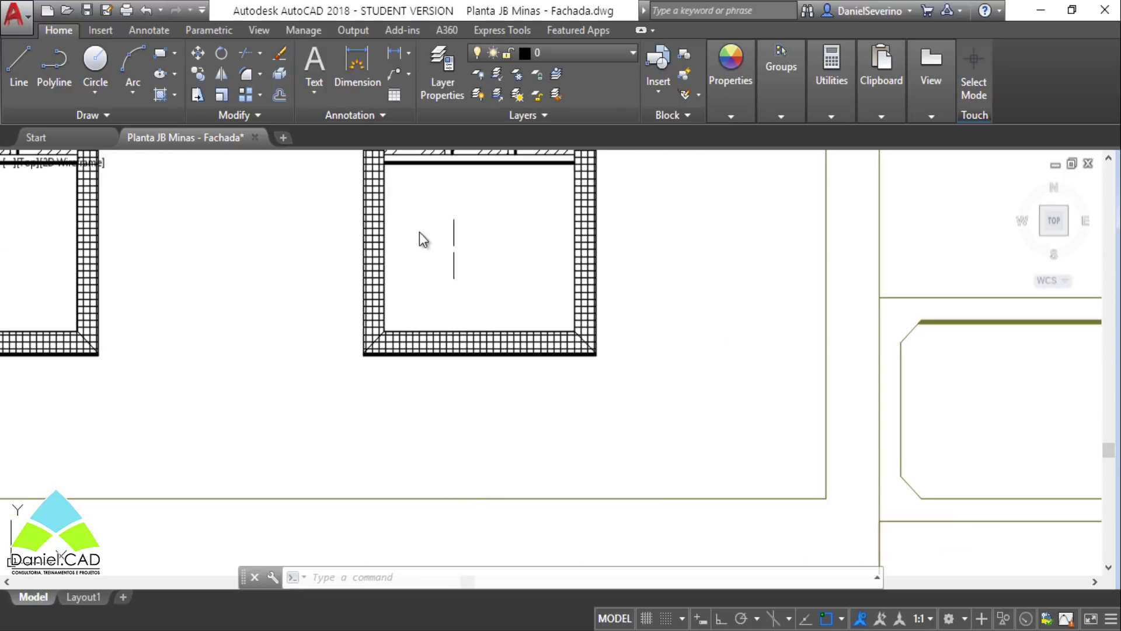
{"action": "middle_click_drag", "start_coordinate": [463, 439], "coordinate": [542, 451]}
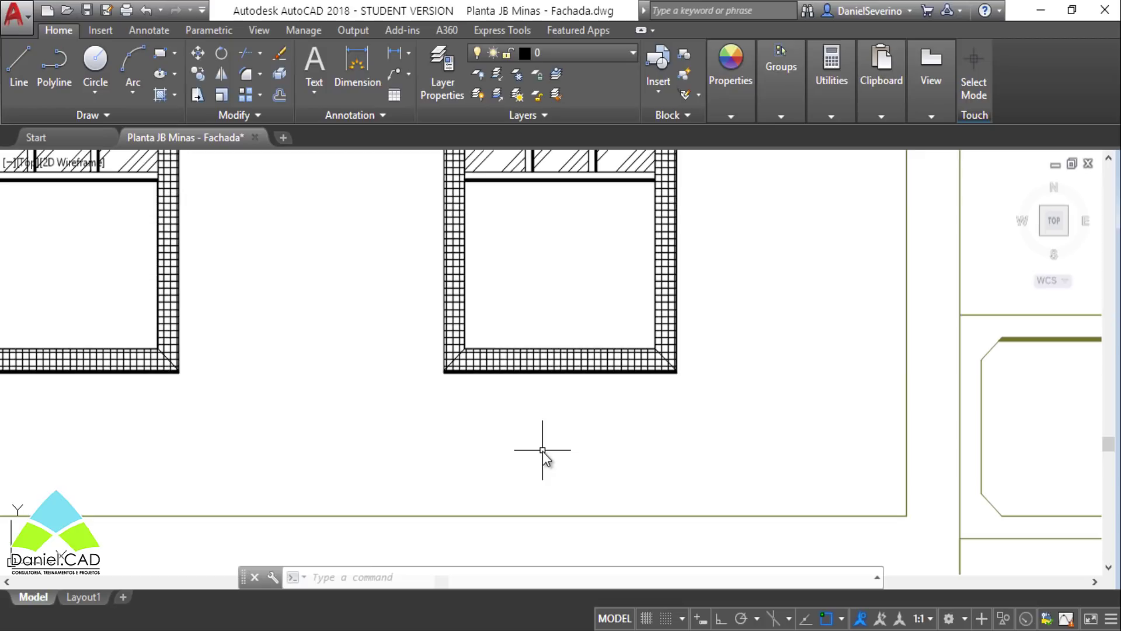
{"action": "scroll", "coordinate": [542, 451], "scroll_direction": "down", "scroll_amount": 5}
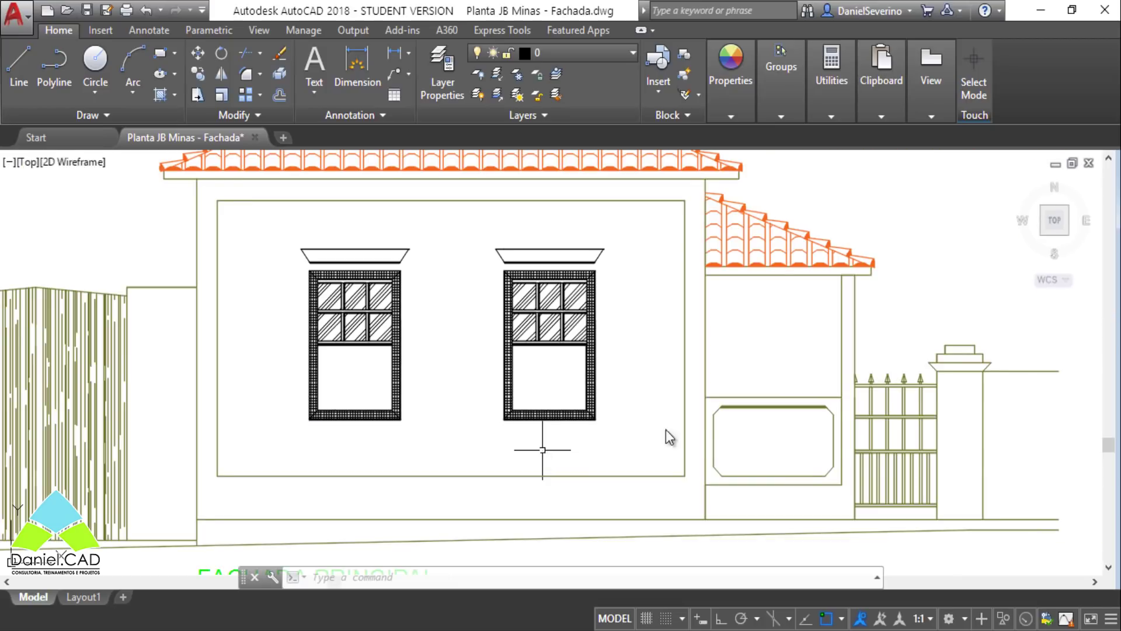
{"action": "scroll", "coordinate": [512, 433], "scroll_direction": "up", "scroll_amount": 1}
{"action": "middle_click_drag", "start_coordinate": [512, 433], "coordinate": [34, 380]}
Step: Select each of the three woman figures to confirm they are blocks, then show the Insert tools
{"action": "scroll", "coordinate": [777, 438], "scroll_direction": "up", "scroll_amount": 2}
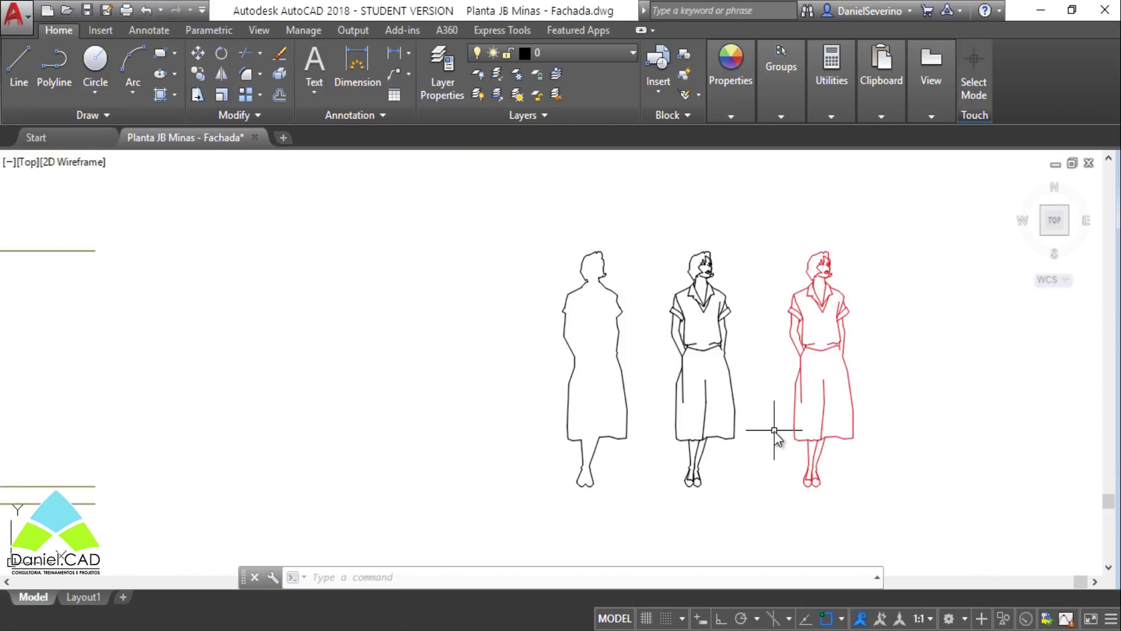
{"action": "scroll", "coordinate": [766, 420], "scroll_direction": "up", "scroll_amount": 2}
{"action": "middle_click_drag", "start_coordinate": [766, 421], "coordinate": [664, 451]}
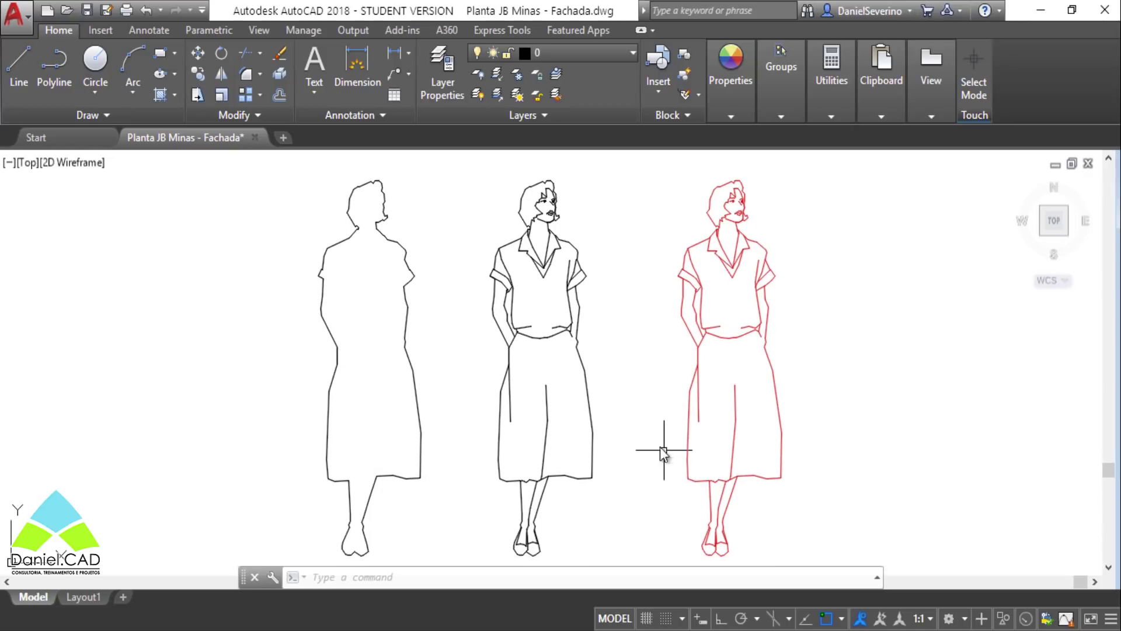
{"action": "left_click", "coordinate": [419, 398]}
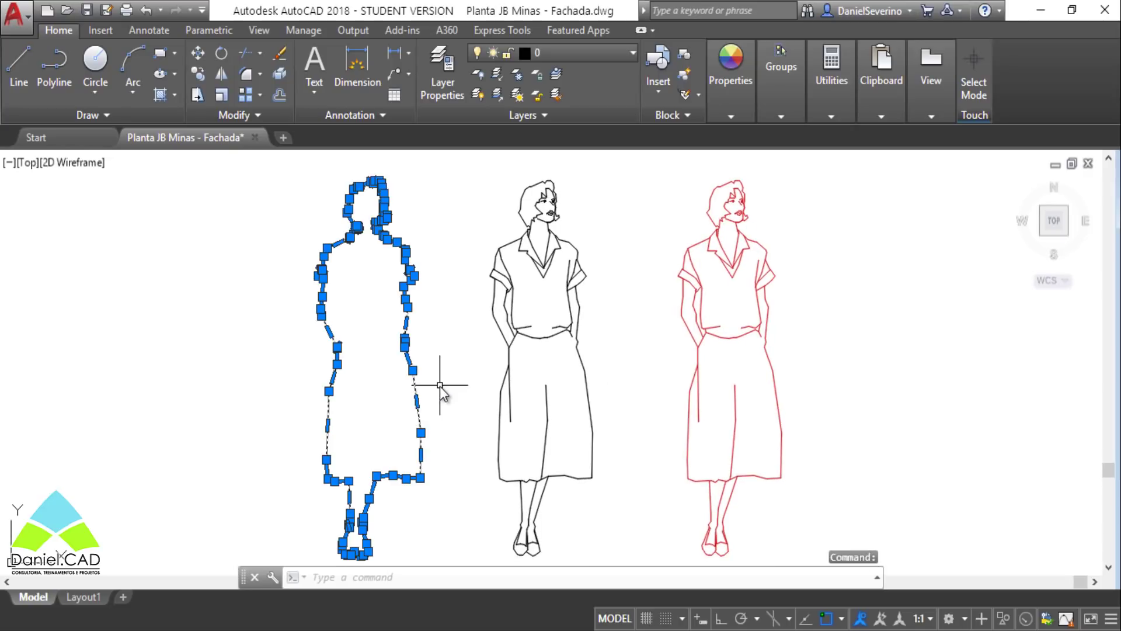
{"action": "key", "text": "Escape"}
{"action": "key", "text": "Escape"}
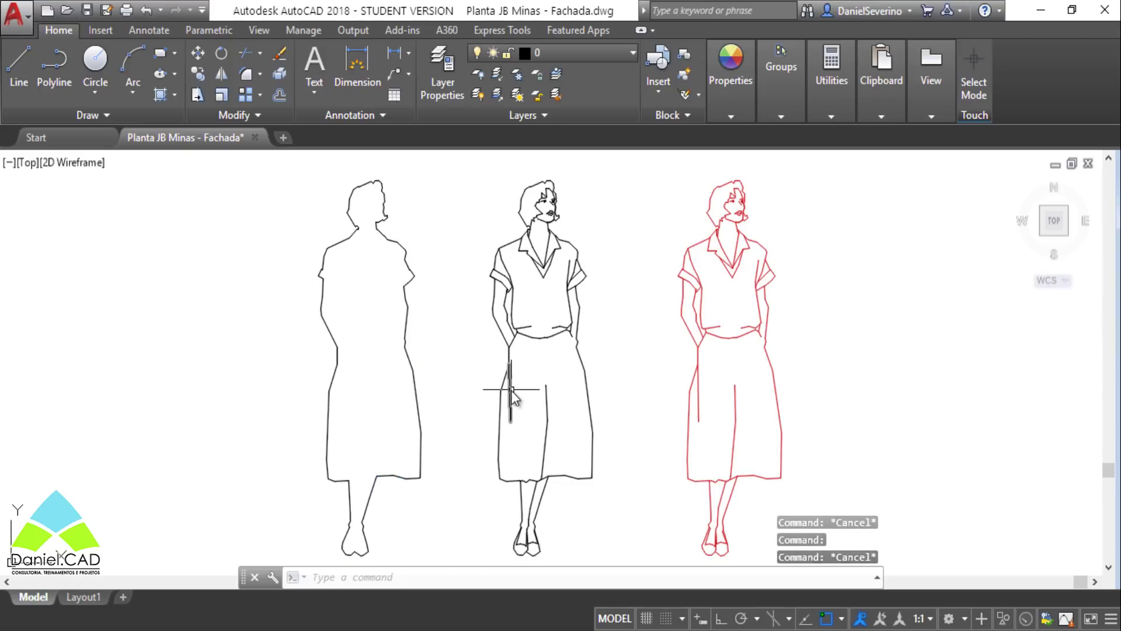
{"action": "left_click", "coordinate": [510, 390]}
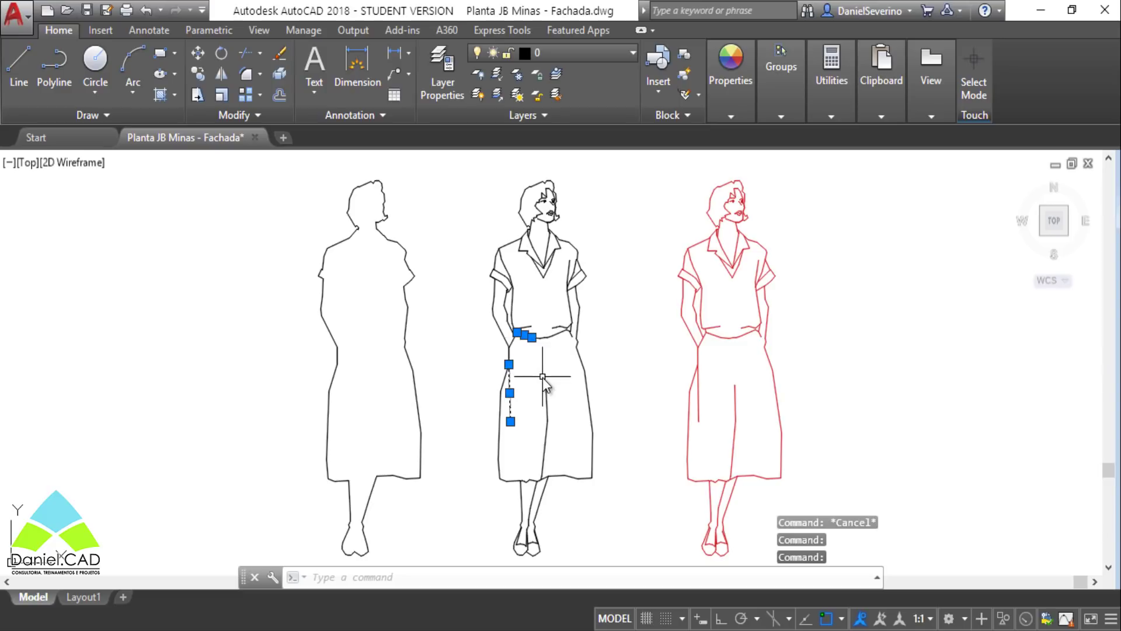
{"action": "key", "text": "Escape"}
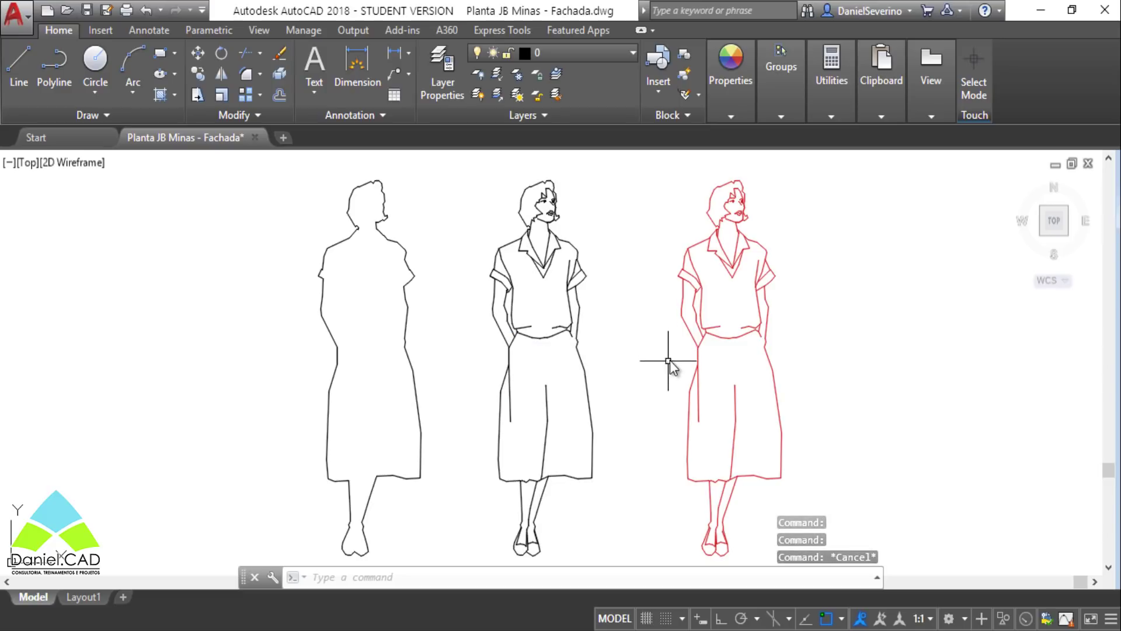
{"action": "left_click", "coordinate": [699, 344]}
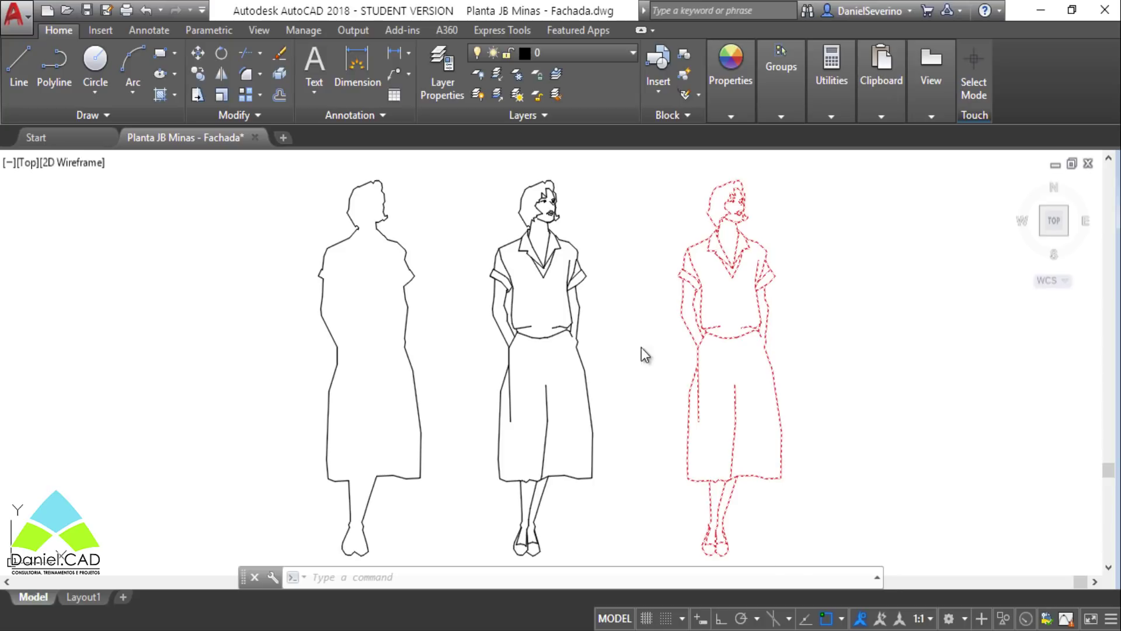
{"action": "key", "text": "Escape"}
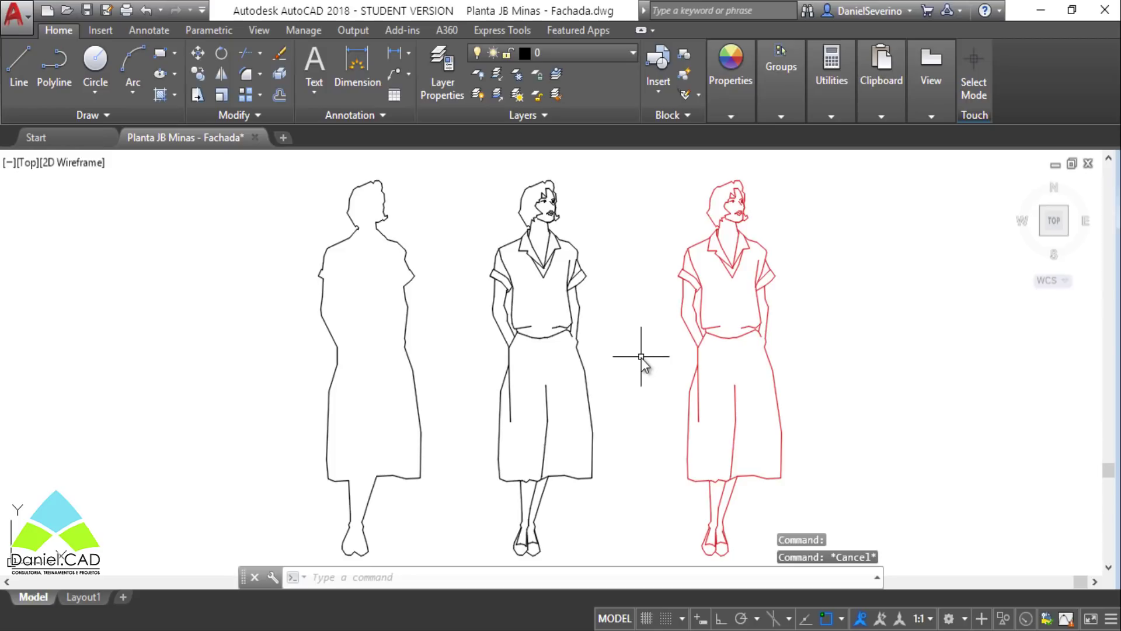
{"action": "left_click", "coordinate": [100, 30]}
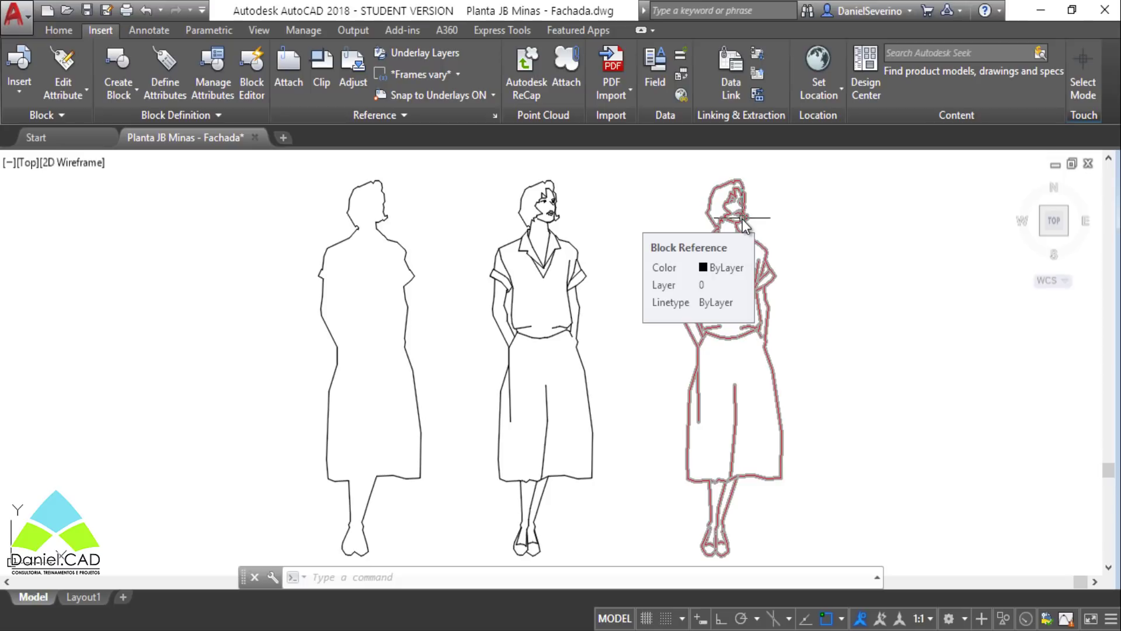
Step: Copy the middle black woman figure to the right window with COPY (CP)
{"action": "key", "text": "Escape"}
{"action": "key", "text": "Escape"}
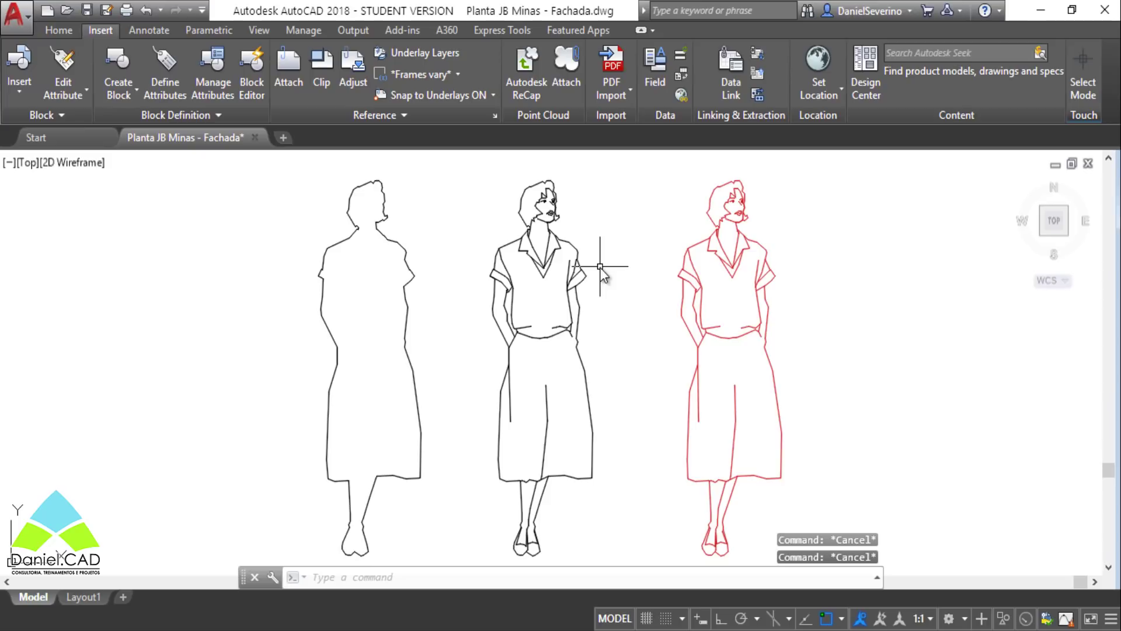
{"action": "key", "text": "Escape"}
{"action": "type", "text": "cp"}
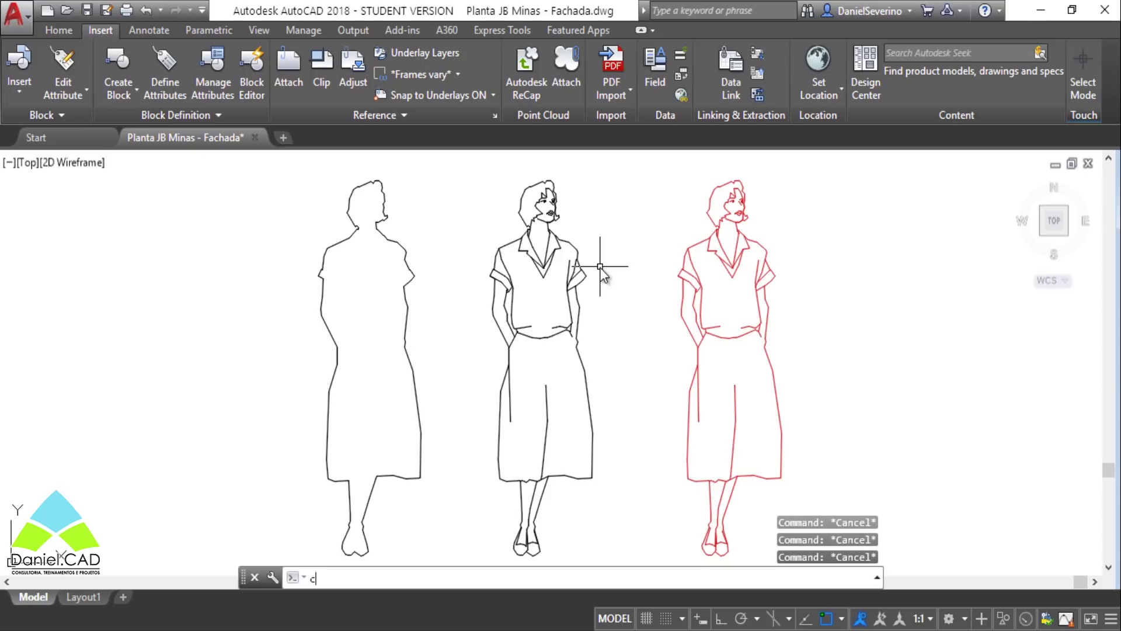
{"action": "key", "text": "Return"}
{"action": "left_click", "coordinate": [601, 181]}
{"action": "scroll", "coordinate": [533, 399], "scroll_direction": "down", "scroll_amount": 4}
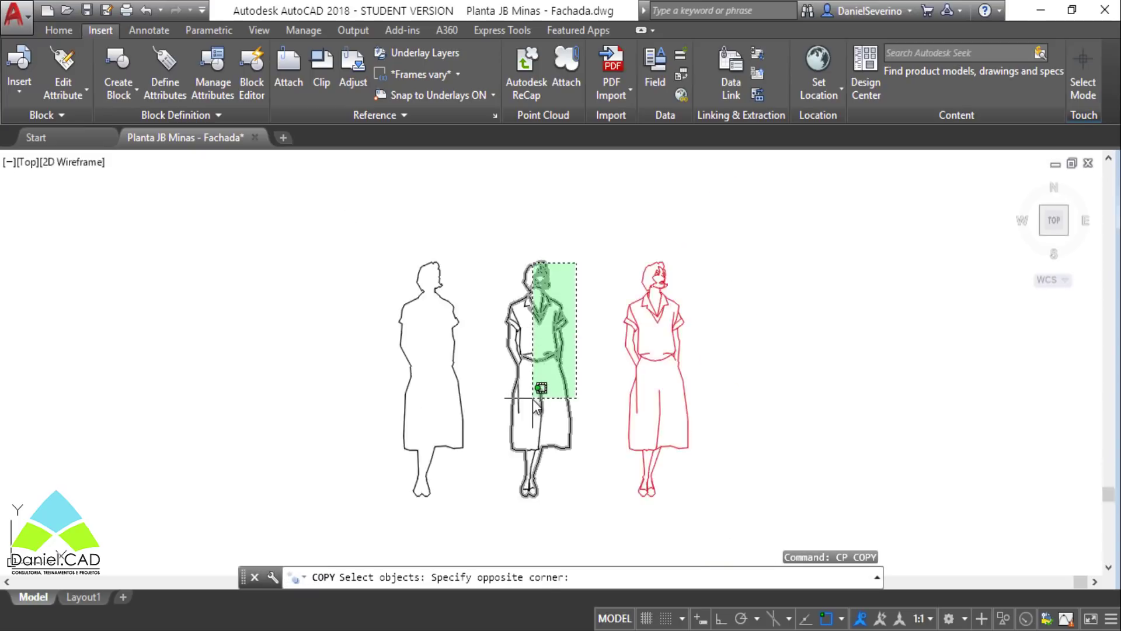
{"action": "left_click", "coordinate": [519, 470]}
{"action": "key", "text": "Return"}
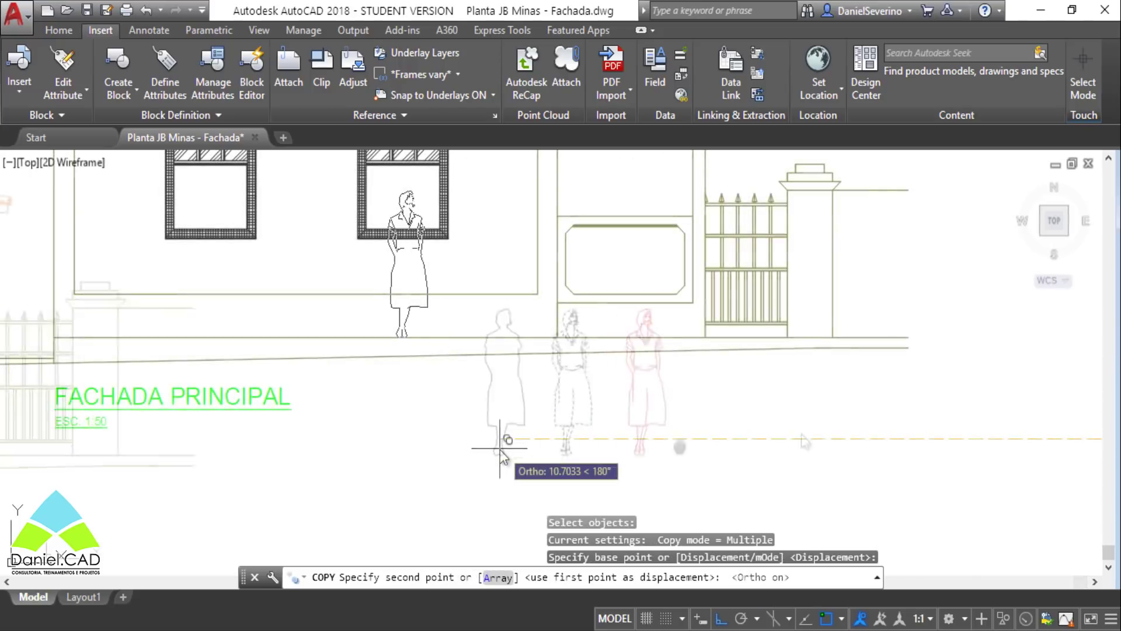
{"action": "left_click", "coordinate": [500, 448]}
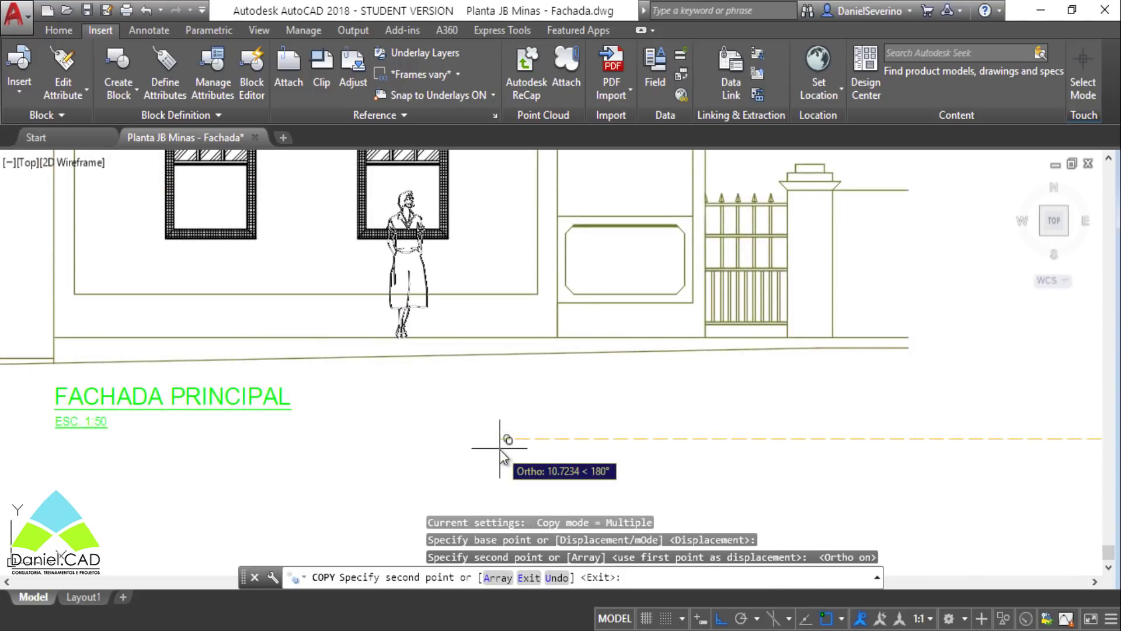
{"action": "key", "text": "Escape"}
Step: Copy the red woman figure to the left window
{"action": "key", "text": "Return"}
{"action": "left_click", "coordinate": [758, 397]}
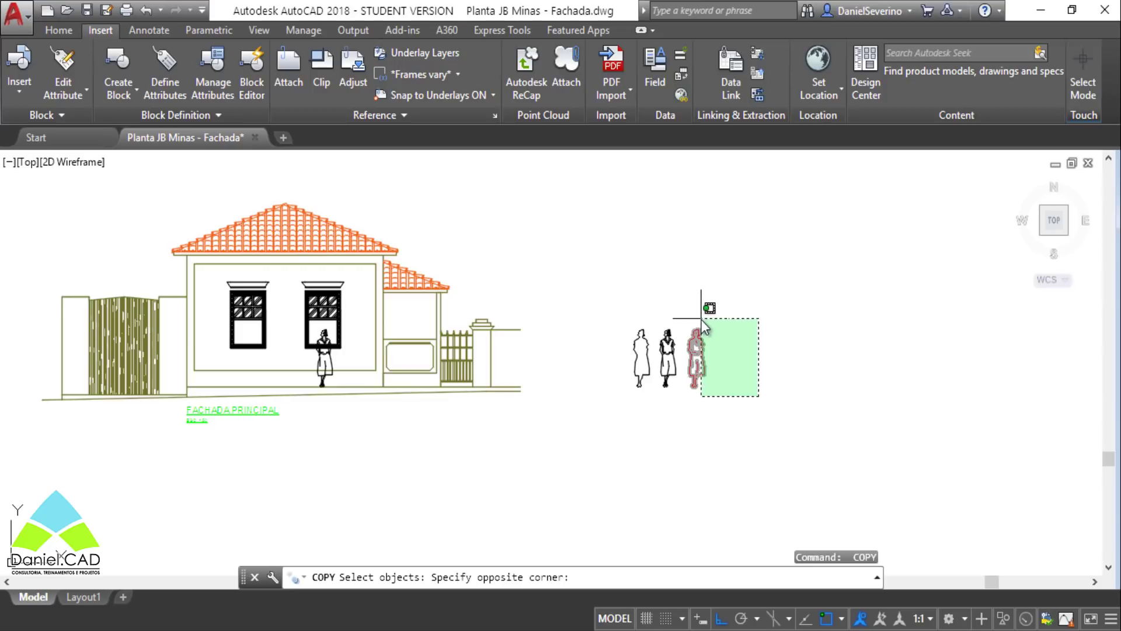
{"action": "left_click", "coordinate": [724, 351]}
{"action": "key", "text": "Return"}
{"action": "left_click", "coordinate": [810, 452]}
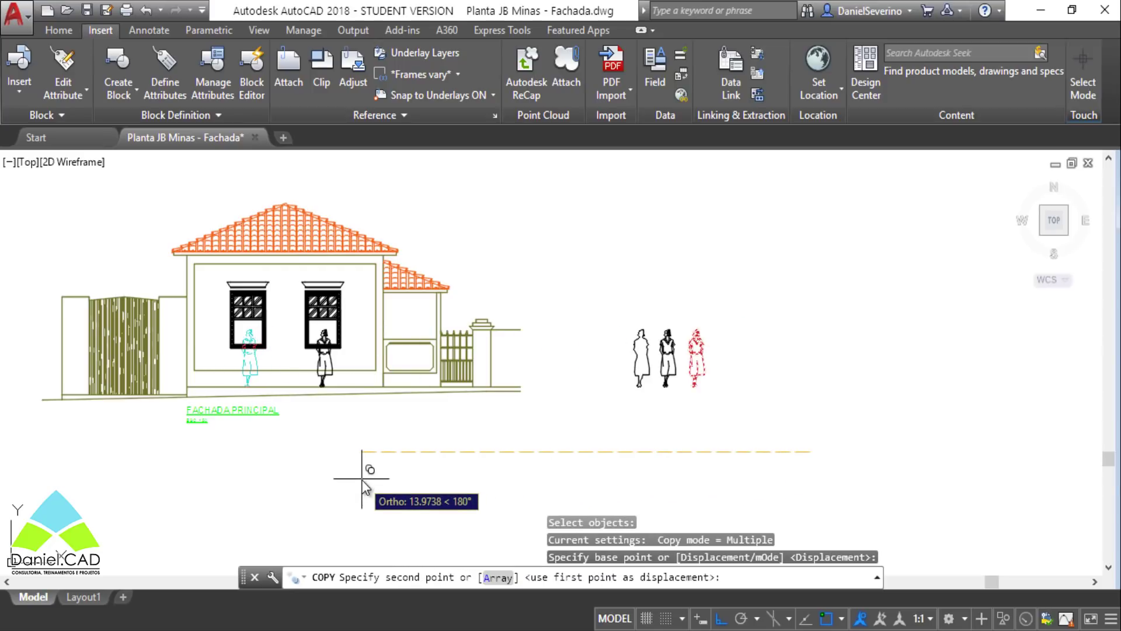
{"action": "left_click", "coordinate": [362, 479]}
{"action": "key", "text": "Escape"}
{"action": "scroll", "coordinate": [263, 320], "scroll_direction": "up", "scroll_amount": 4}
{"action": "scroll", "coordinate": [263, 327], "scroll_direction": "up", "scroll_amount": 2}
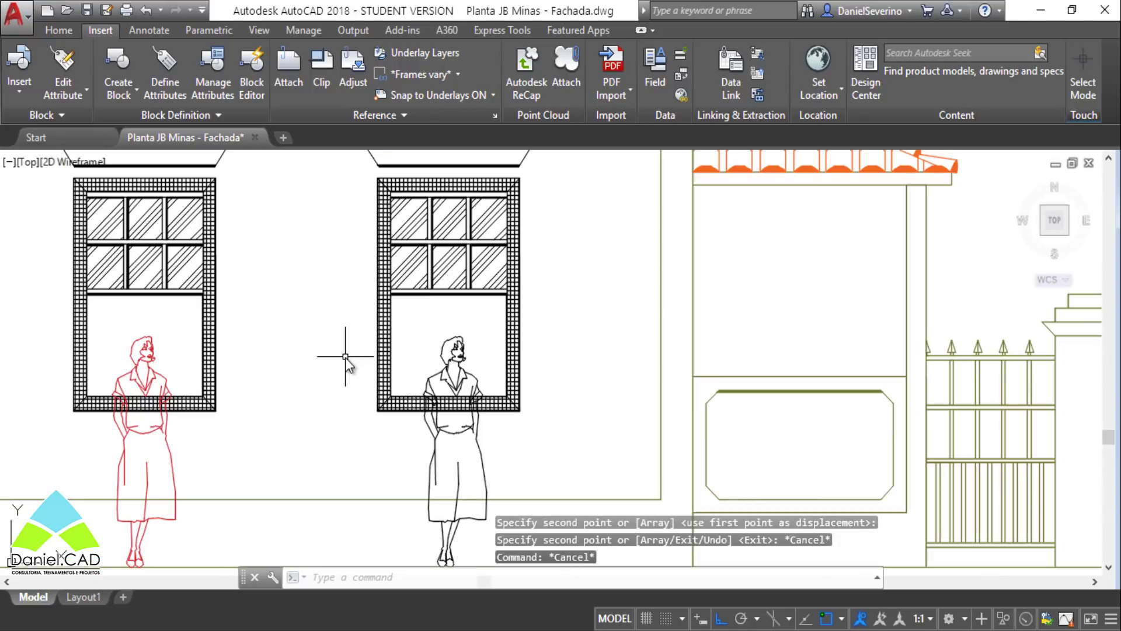
{"action": "scroll", "coordinate": [605, 397], "scroll_direction": "up", "scroll_amount": 3}
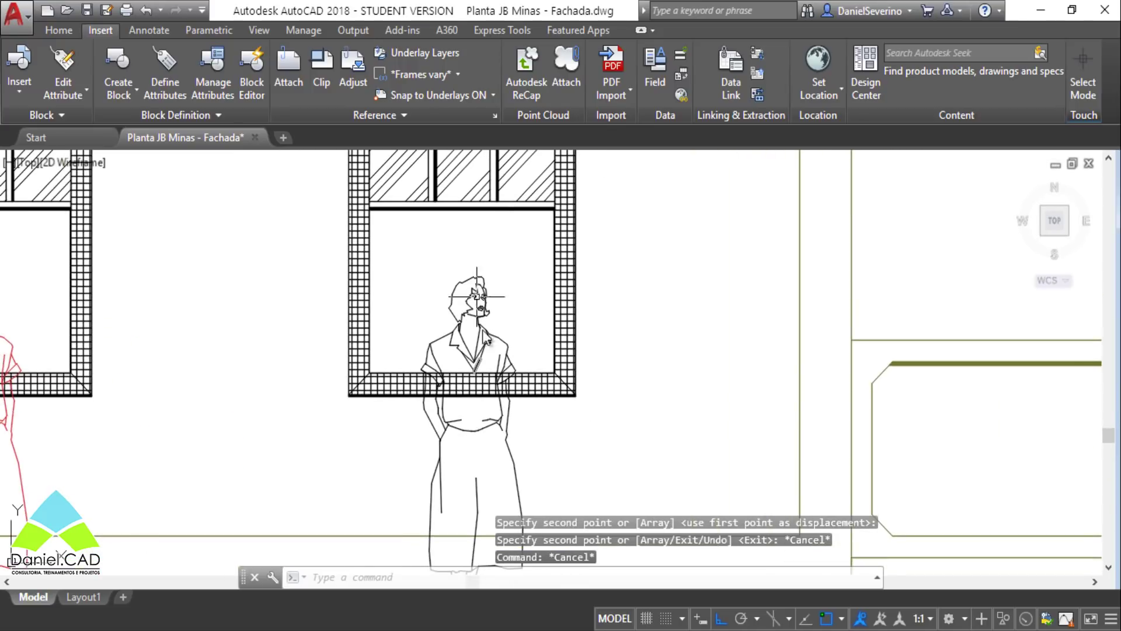
{"action": "middle_click_drag", "start_coordinate": [587, 436], "coordinate": [600, 401]}
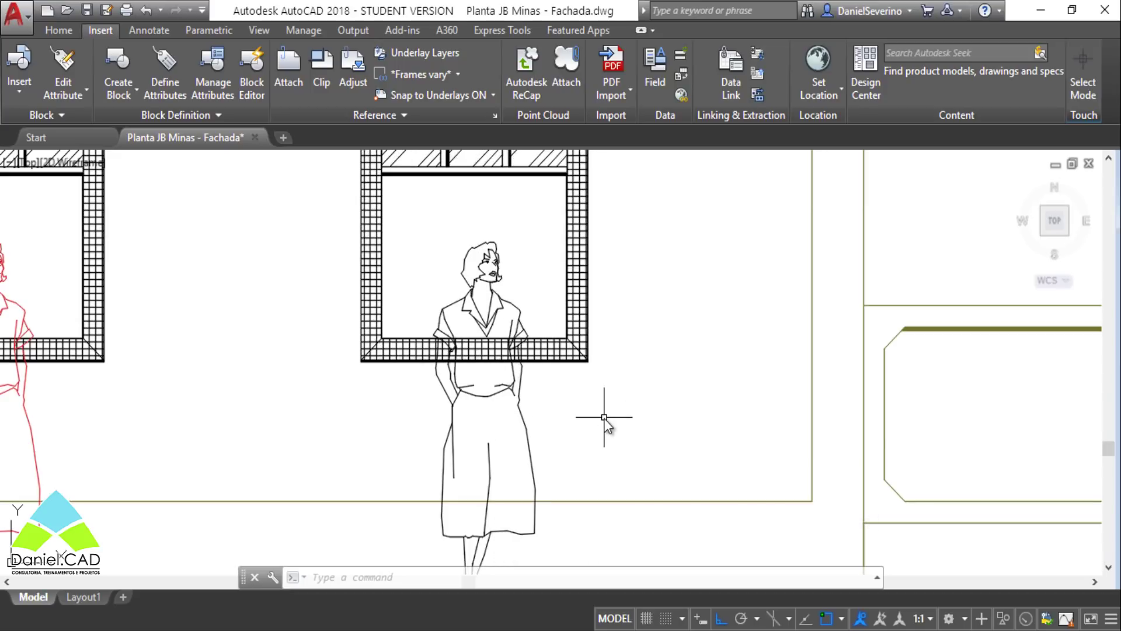
{"action": "left_click", "coordinate": [532, 461]}
{"action": "key", "text": "Escape"}
{"action": "key", "text": "Escape"}
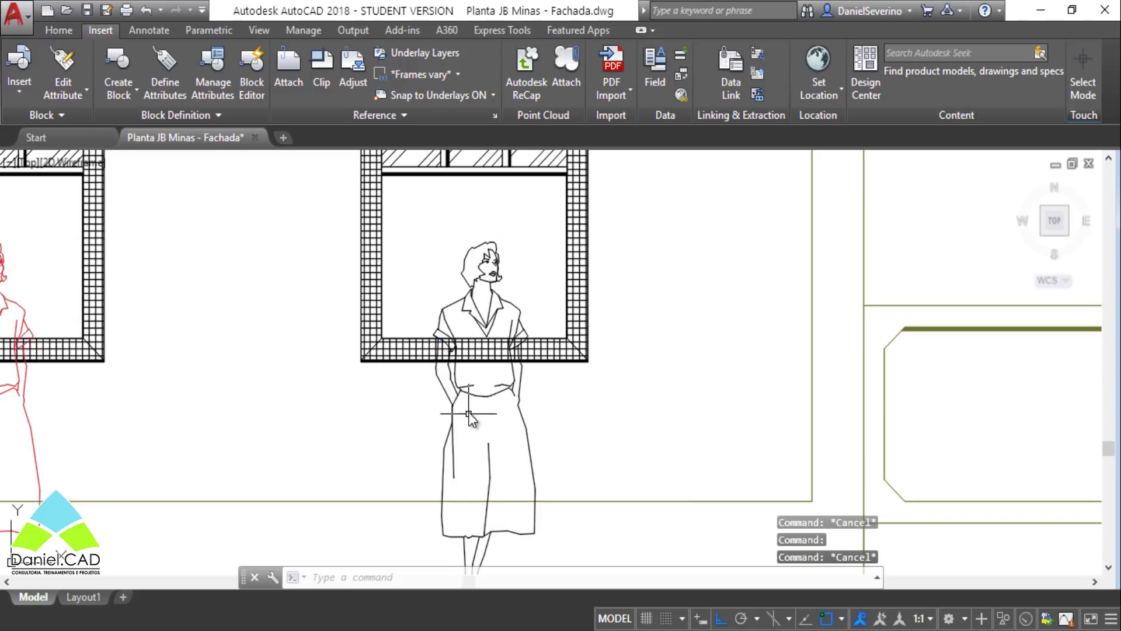
{"action": "left_click", "coordinate": [479, 393]}
{"action": "key", "text": "Escape"}
{"action": "key", "text": "Escape"}
{"action": "scroll", "coordinate": [579, 429], "scroll_direction": "up", "scroll_amount": 2}
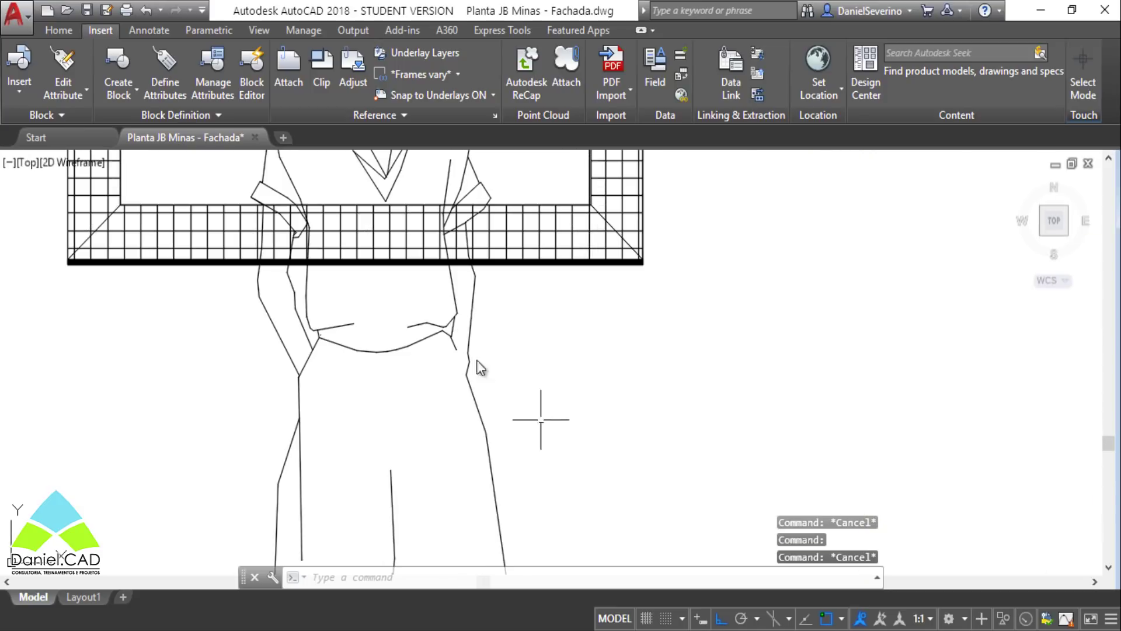
{"action": "scroll", "coordinate": [540, 418], "scroll_direction": "up", "scroll_amount": 2}
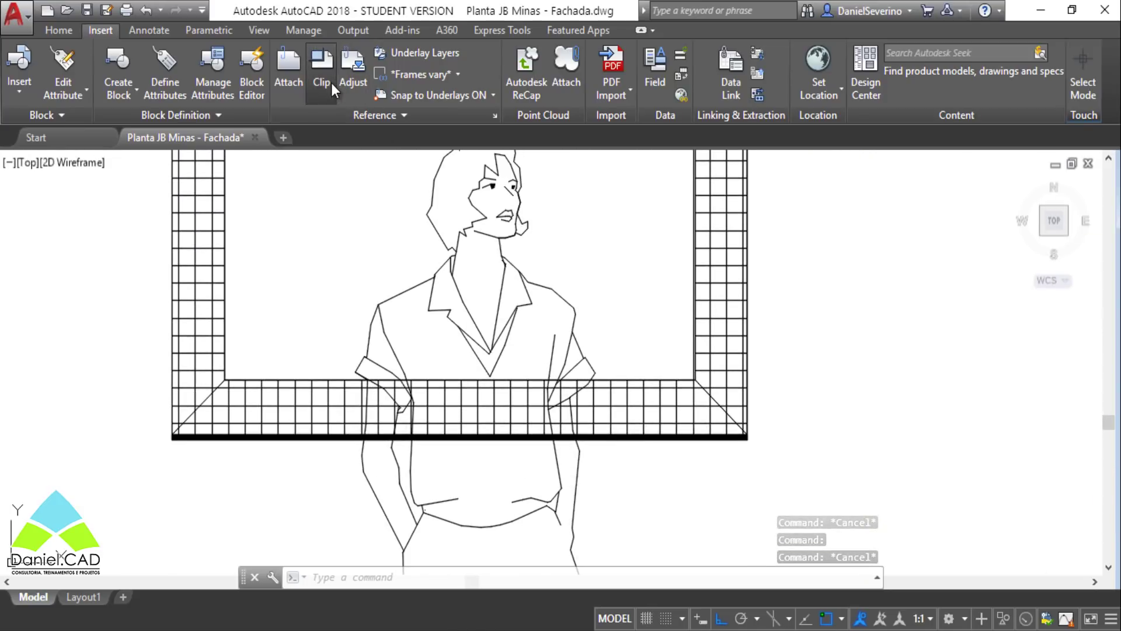
Step: Clip the window block with the figure's outline polyline, then undo the wrong clip
{"action": "left_click", "coordinate": [329, 83]}
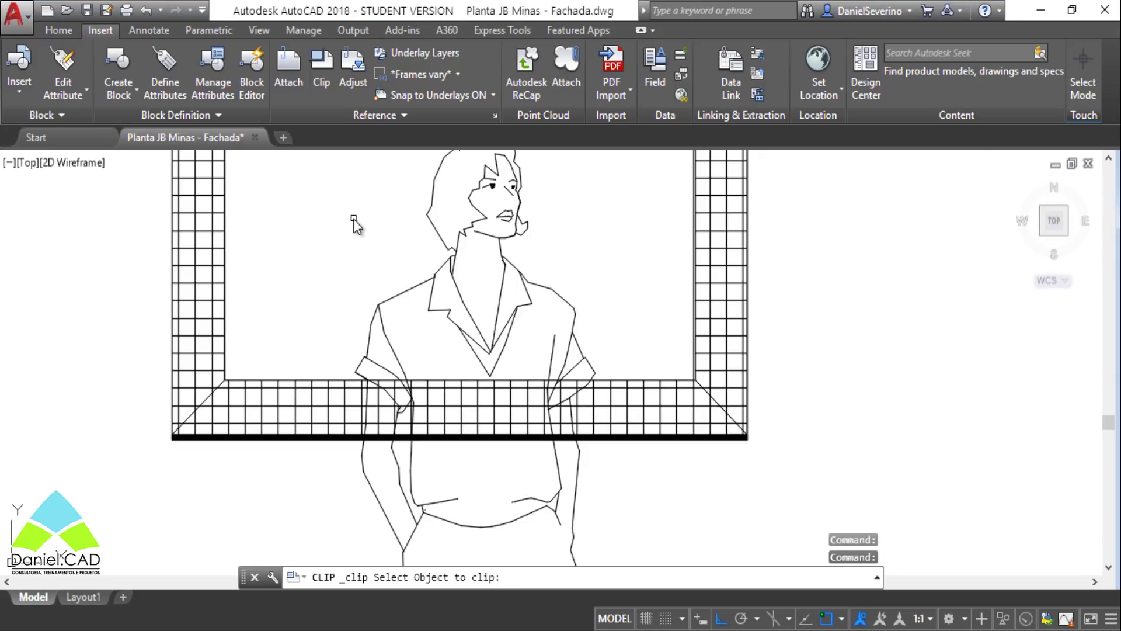
{"action": "left_click", "coordinate": [212, 273]}
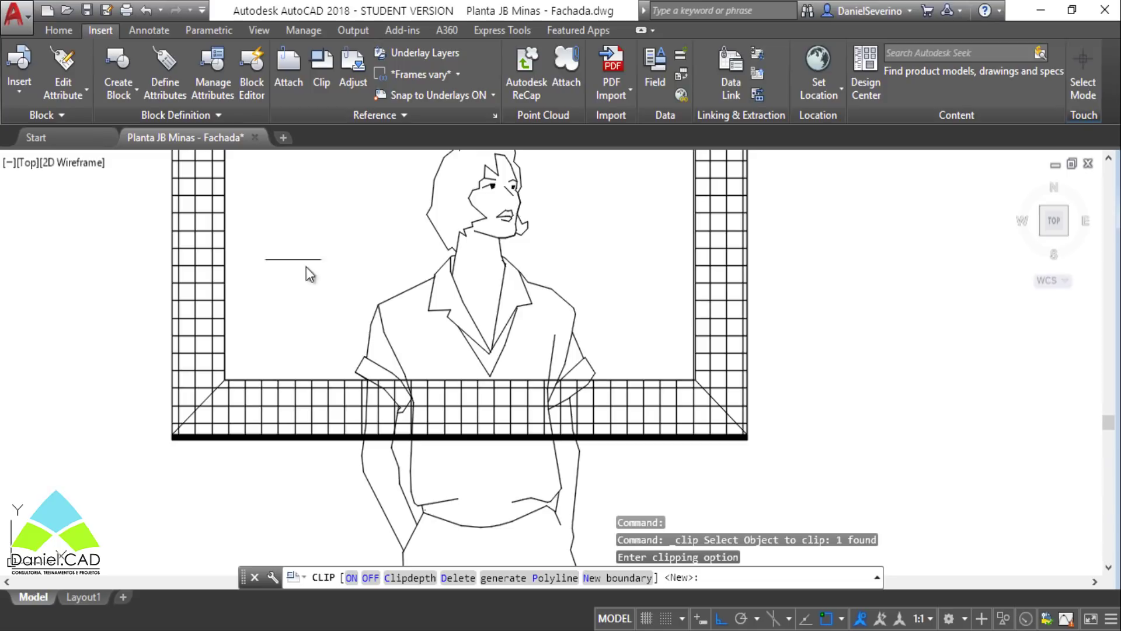
{"action": "left_click", "coordinate": [608, 579]}
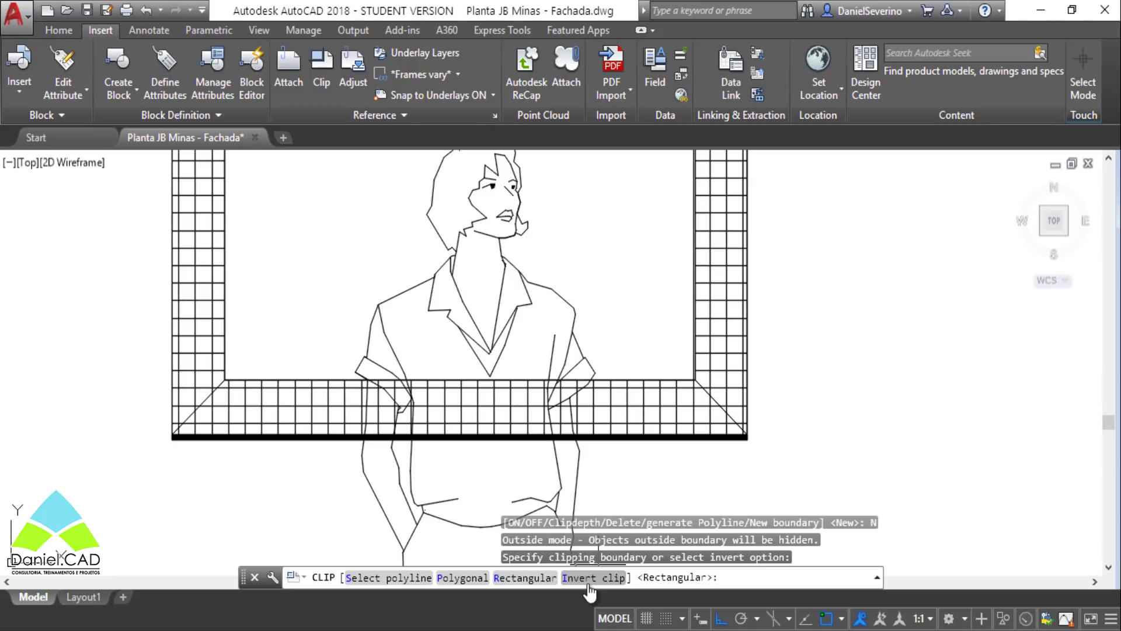
{"action": "left_click", "coordinate": [374, 578]}
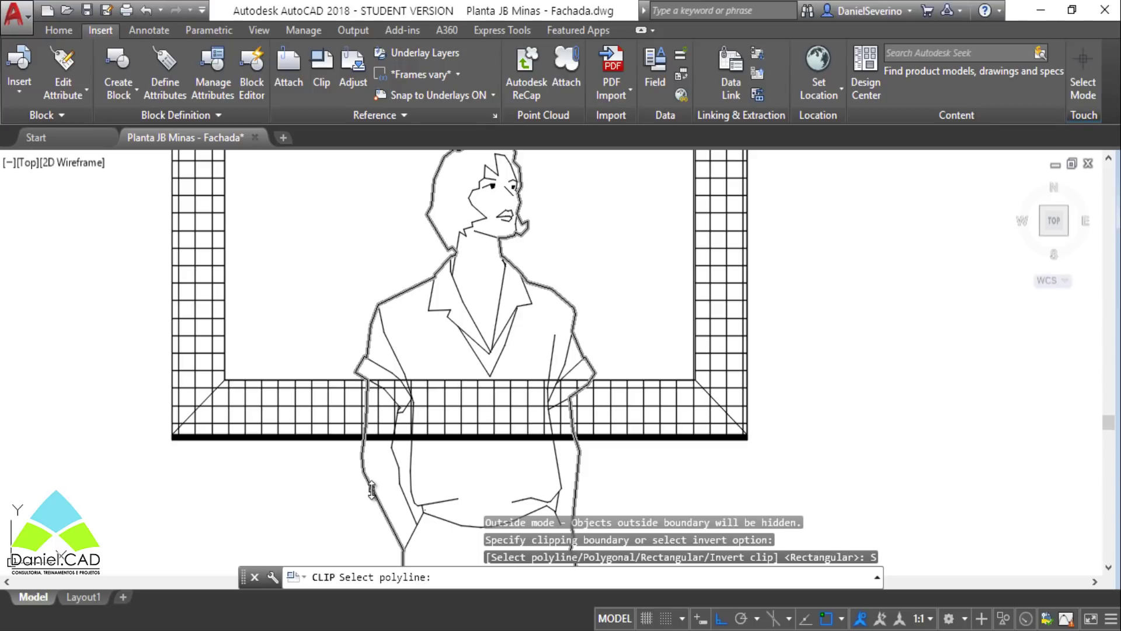
{"action": "left_click", "coordinate": [371, 489]}
{"action": "scroll", "coordinate": [371, 489], "scroll_direction": "down", "scroll_amount": 3}
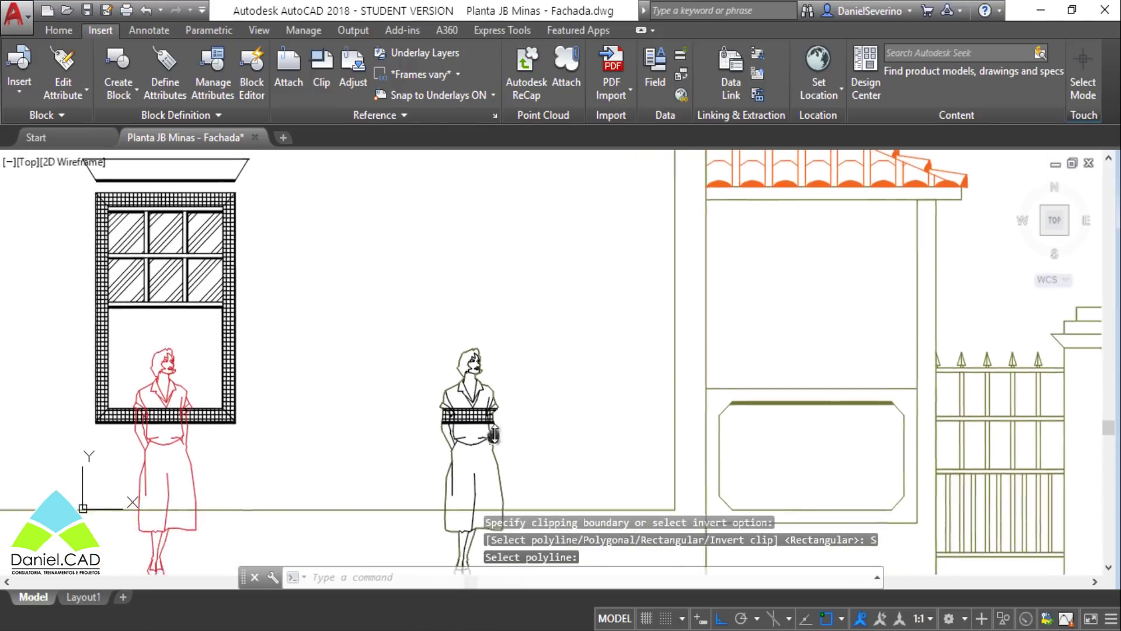
{"action": "scroll", "coordinate": [531, 407], "scroll_direction": "up", "scroll_amount": 1}
{"action": "scroll", "coordinate": [531, 407], "scroll_direction": "down", "scroll_amount": 1}
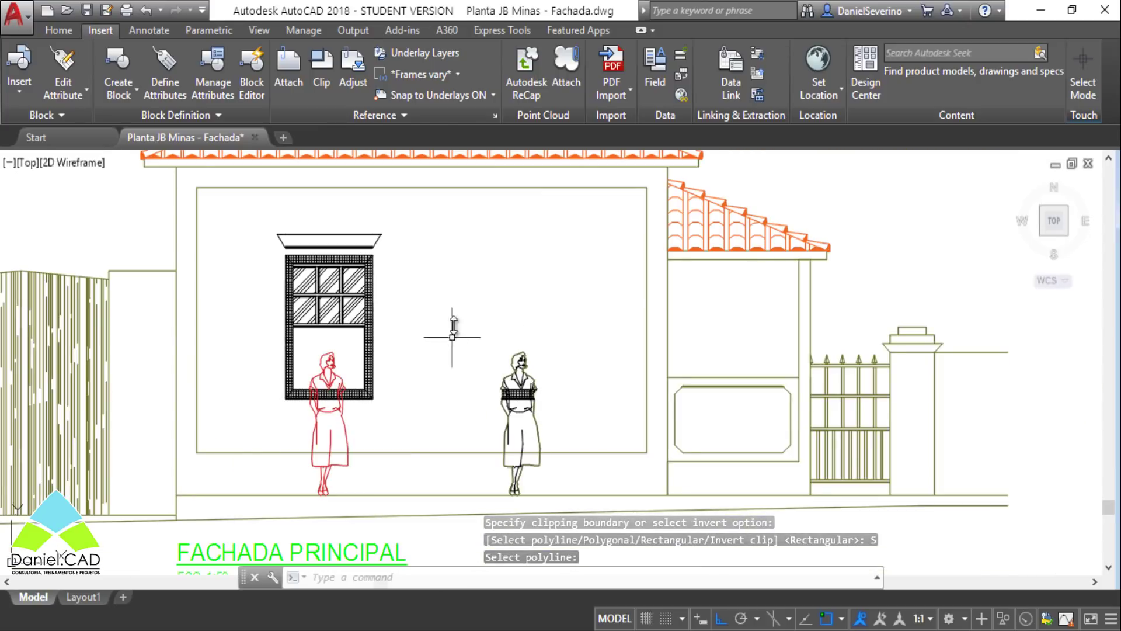
{"action": "scroll", "coordinate": [560, 399], "scroll_direction": "up", "scroll_amount": 4}
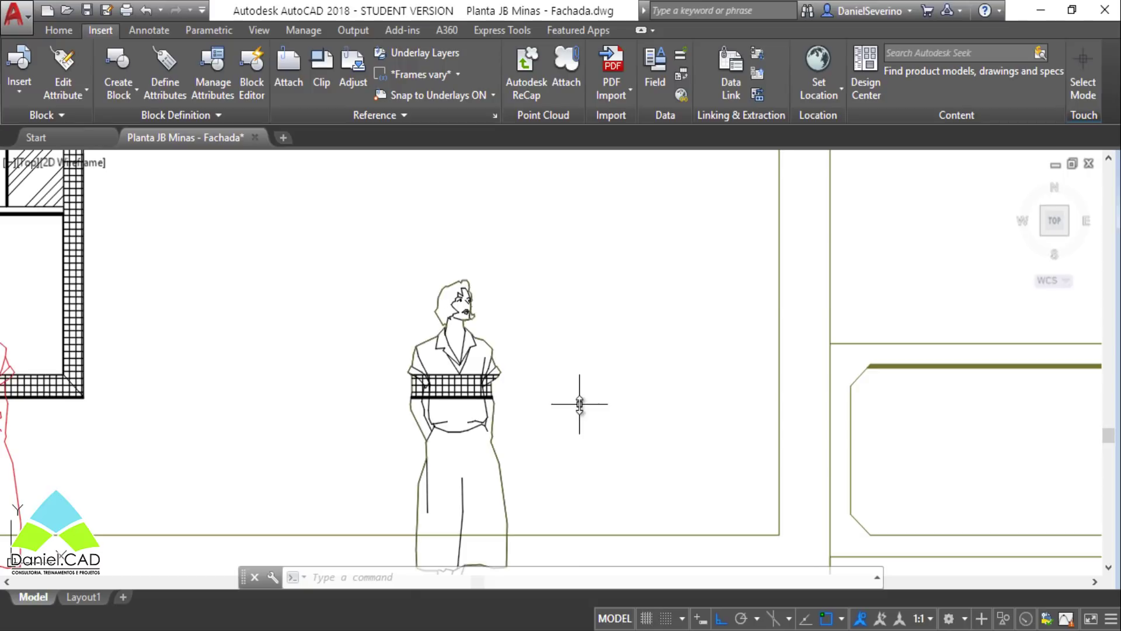
{"action": "scroll", "coordinate": [580, 403], "scroll_direction": "up", "scroll_amount": 4}
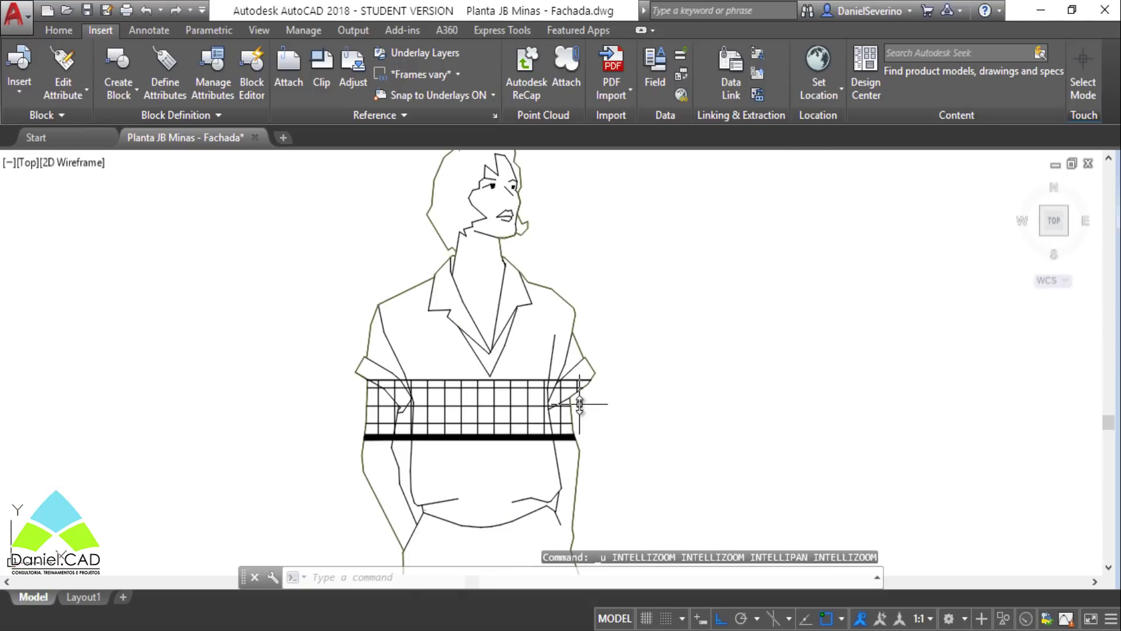
{"action": "key", "text": "ctrl+z"}
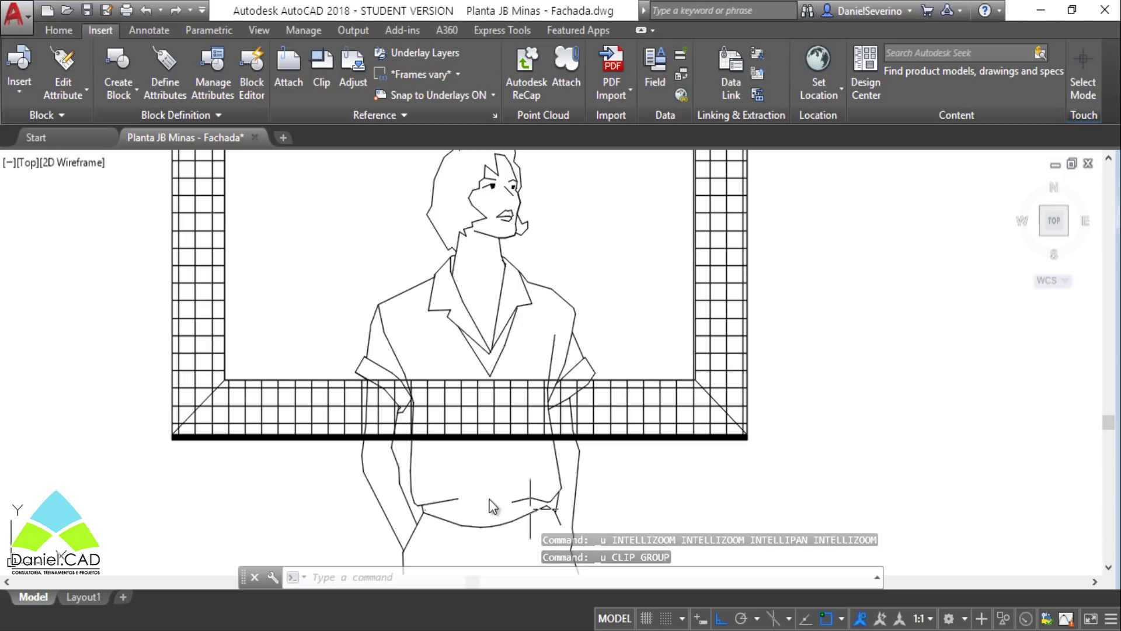
Step: Clip the window block in inverted mode, using the woman's outline polyline as the boundary
{"action": "left_click", "coordinate": [327, 82]}
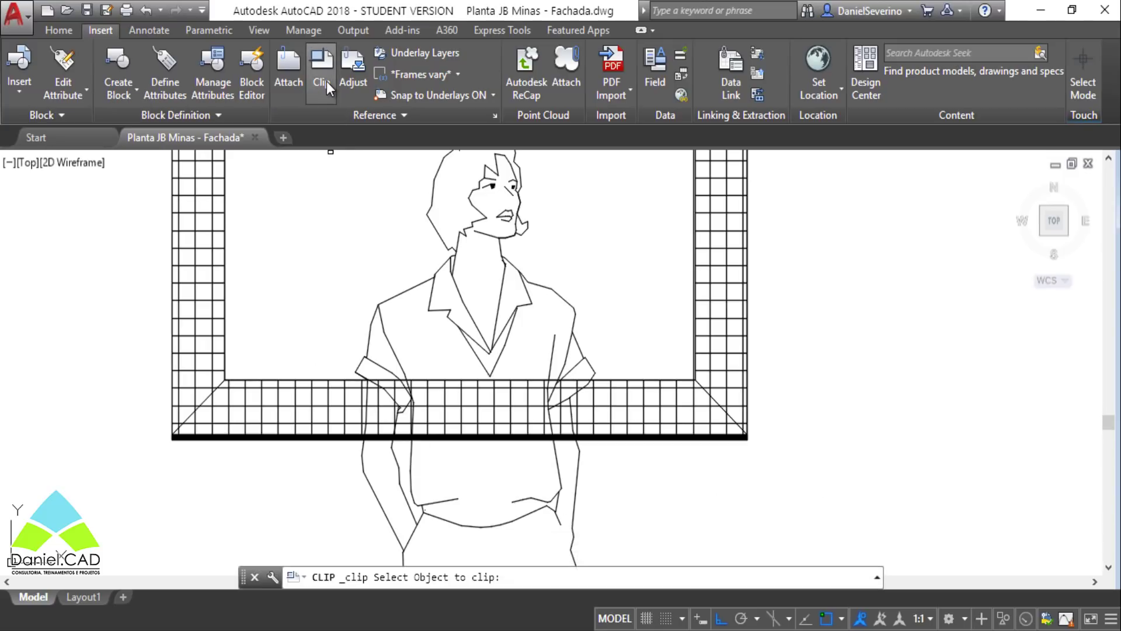
{"action": "left_click", "coordinate": [317, 380]}
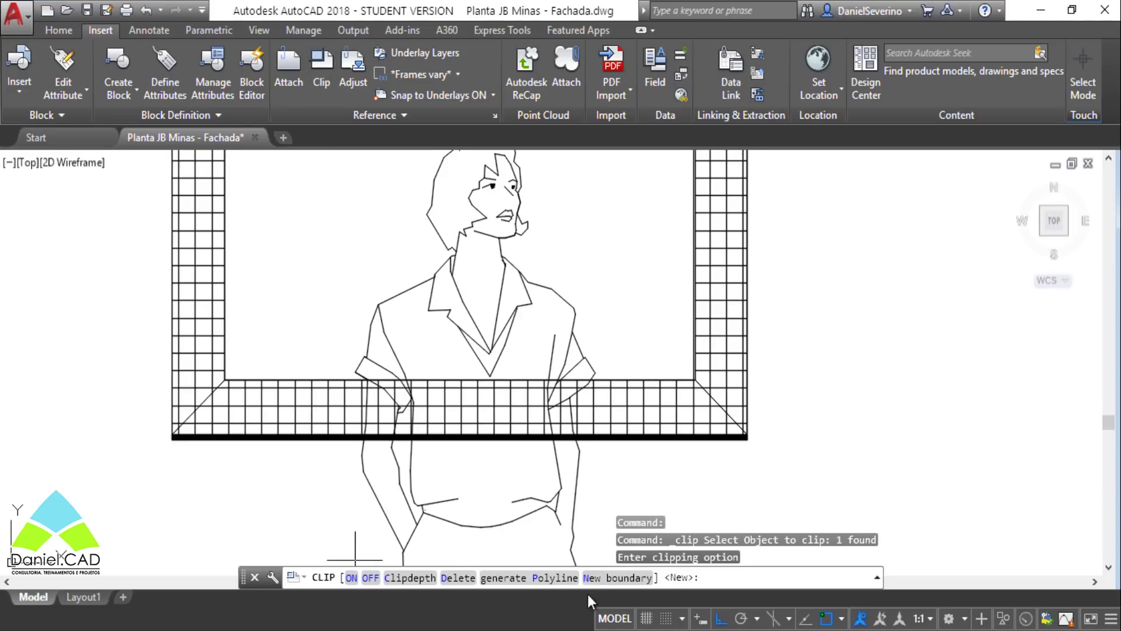
{"action": "left_click", "coordinate": [597, 577]}
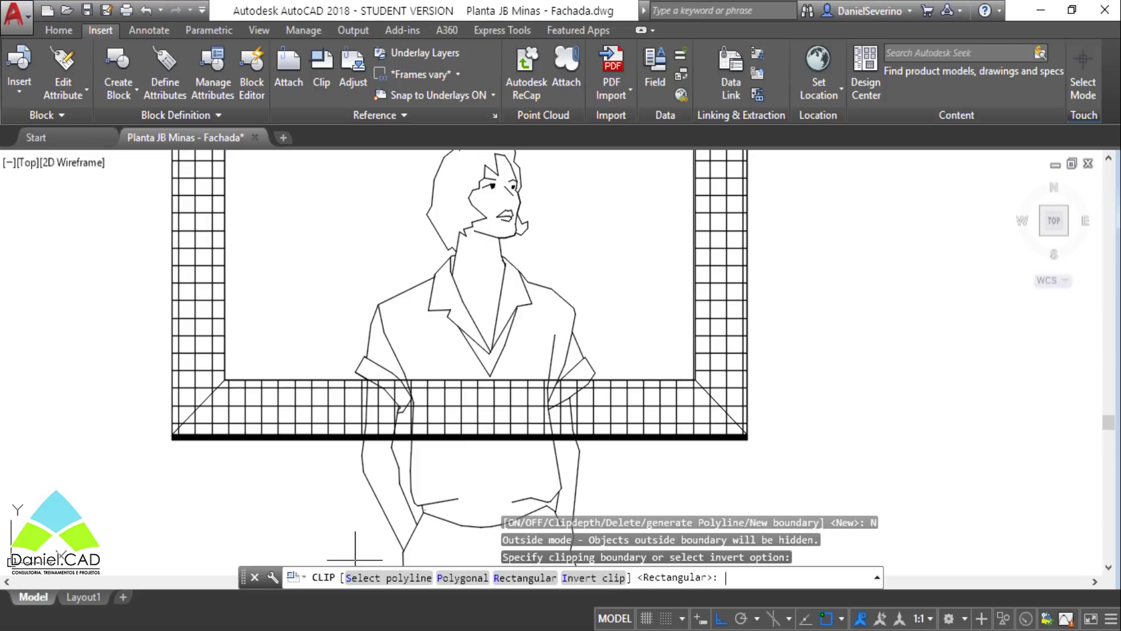
{"action": "left_click", "coordinate": [594, 583]}
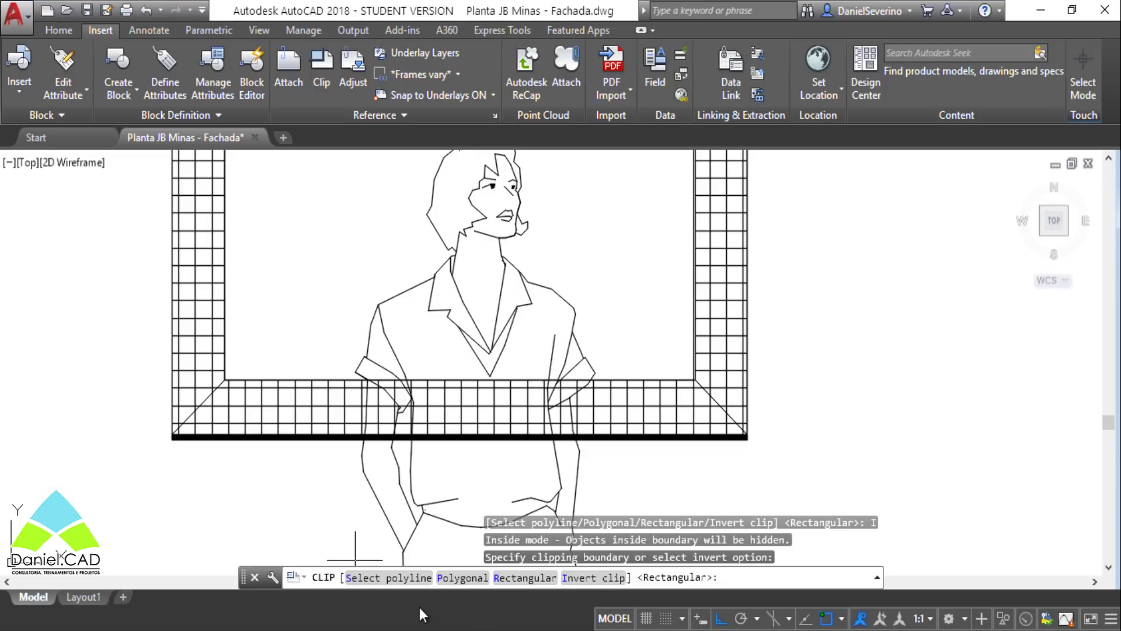
{"action": "left_click", "coordinate": [412, 578]}
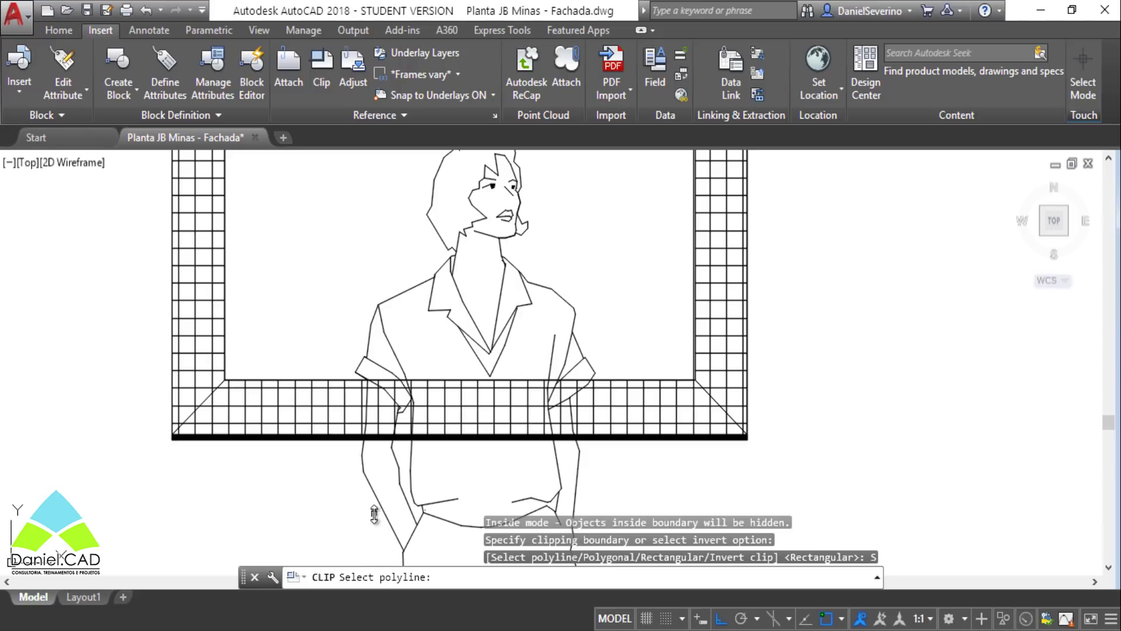
{"action": "left_click", "coordinate": [378, 497]}
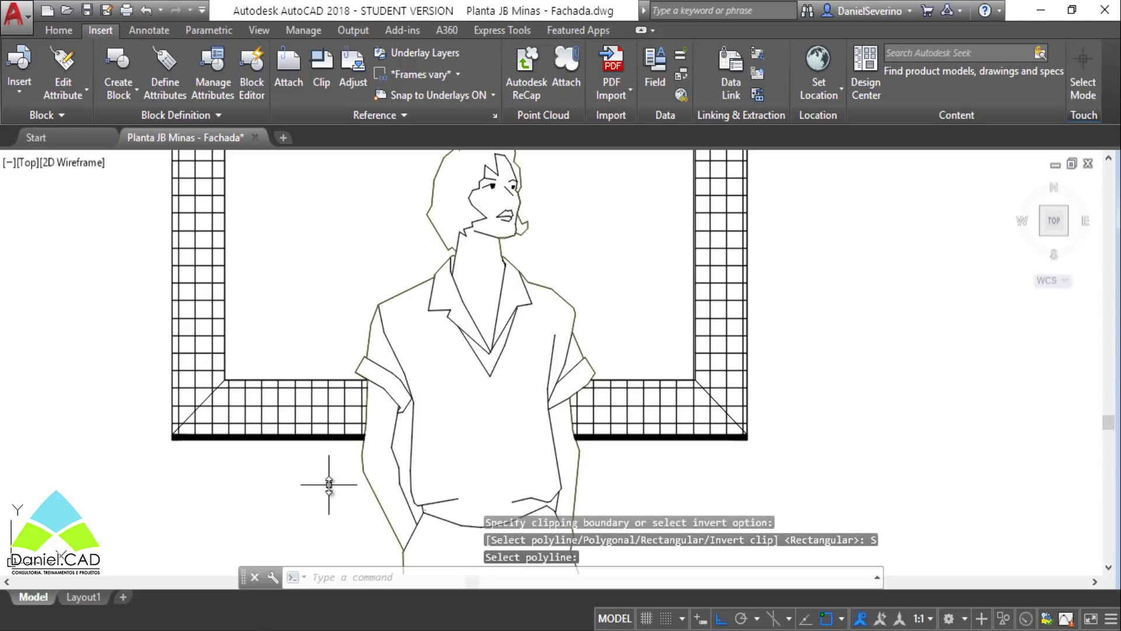
{"action": "scroll", "coordinate": [318, 462], "scroll_direction": "down", "scroll_amount": 4}
Step: Trim the wall lines crossing the black figure's skirt, using all objects as cutting edges
{"action": "scroll", "coordinate": [353, 433], "scroll_direction": "up", "scroll_amount": 1}
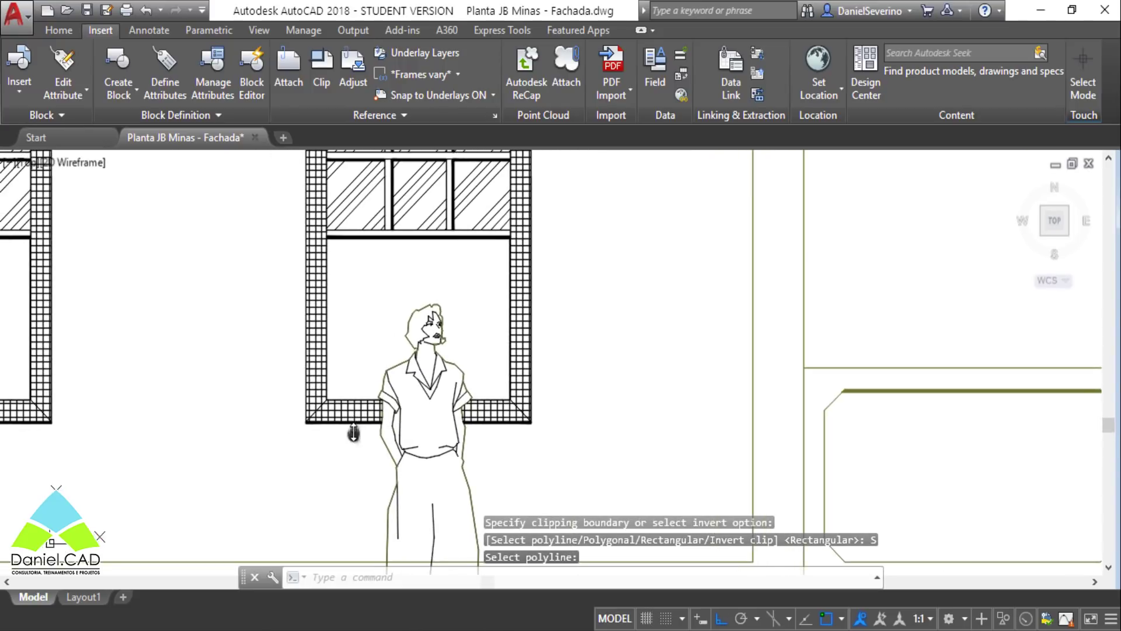
{"action": "scroll", "coordinate": [353, 433], "scroll_direction": "down", "scroll_amount": 2}
{"action": "middle_click_drag", "start_coordinate": [479, 384], "coordinate": [557, 370]}
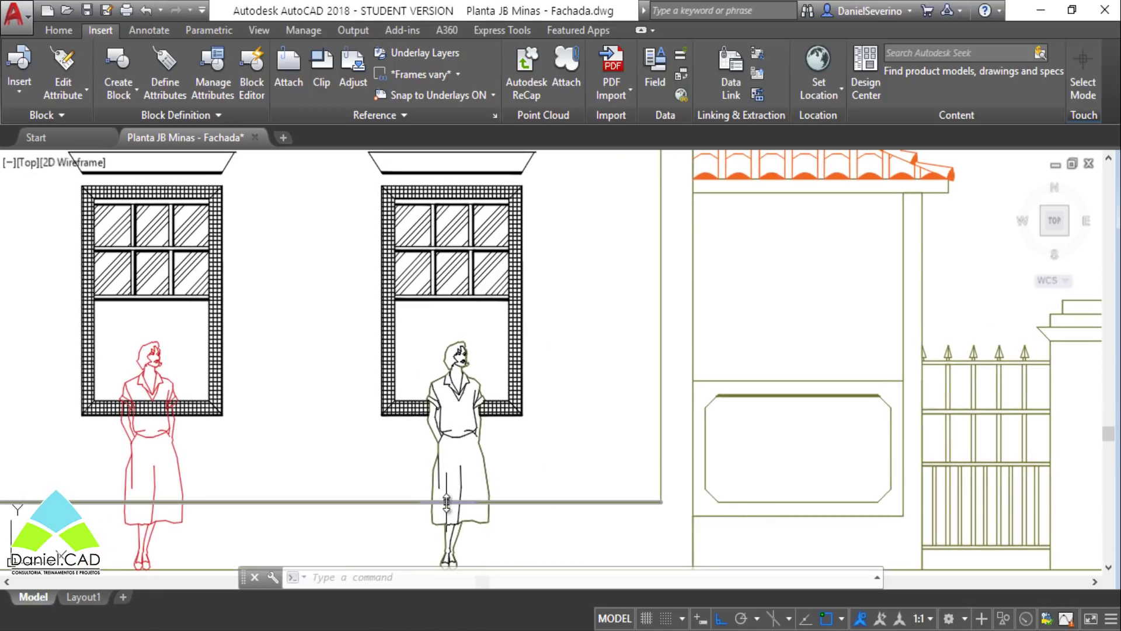
{"action": "type", "text": "tr"}
{"action": "key", "text": "Return"}
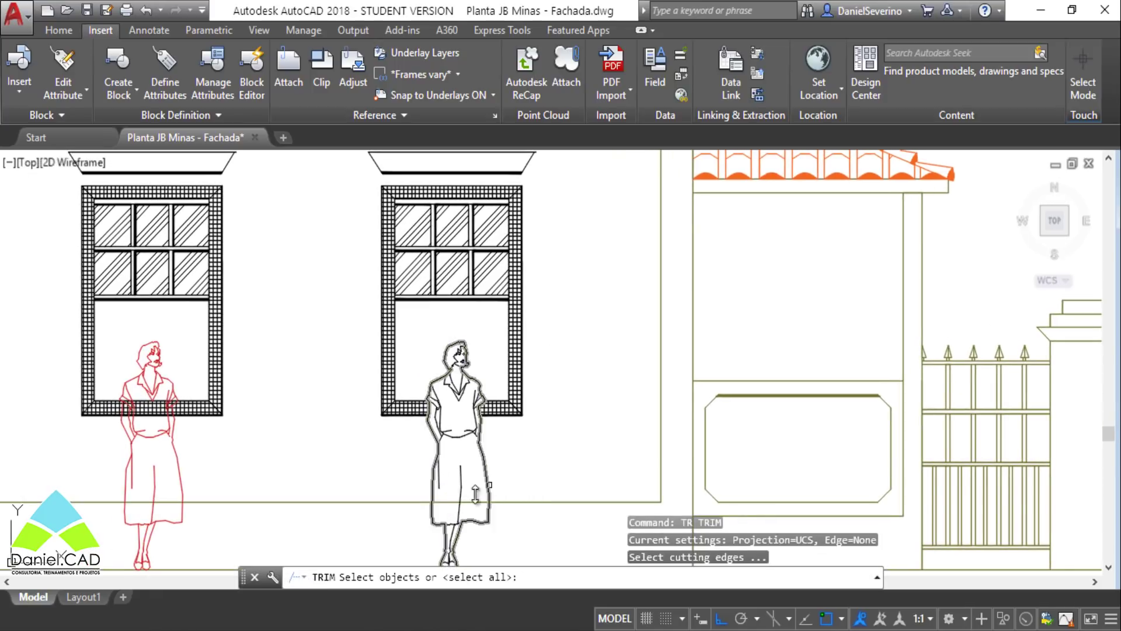
{"action": "key", "text": "Return"}
{"action": "left_click_drag", "start_coordinate": [475, 493], "coordinate": [461, 502]}
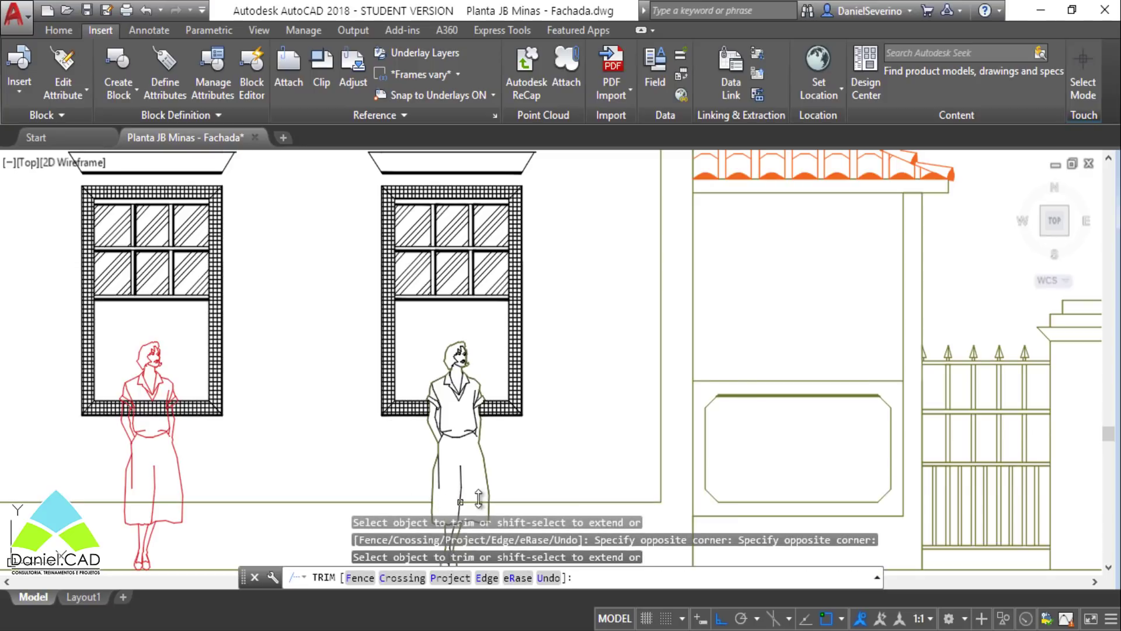
{"action": "middle_click_drag", "start_coordinate": [474, 503], "coordinate": [484, 462]}
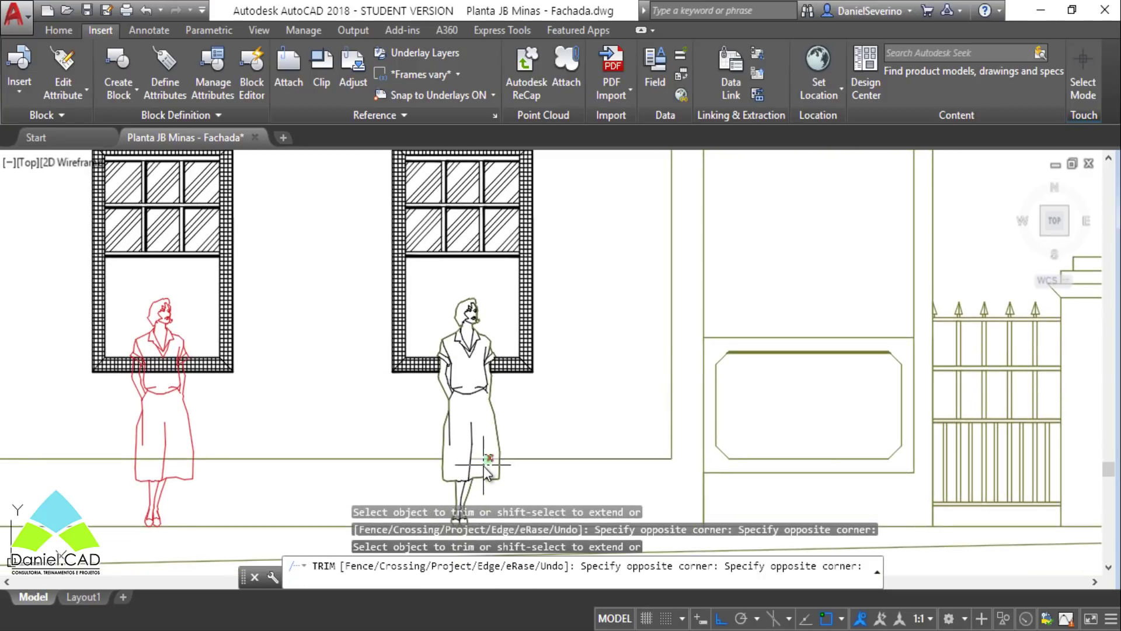
{"action": "key", "text": "Escape"}
{"action": "scroll", "coordinate": [565, 427], "scroll_direction": "down", "scroll_amount": 2}
{"action": "scroll", "coordinate": [559, 442], "scroll_direction": "down", "scroll_amount": 1}
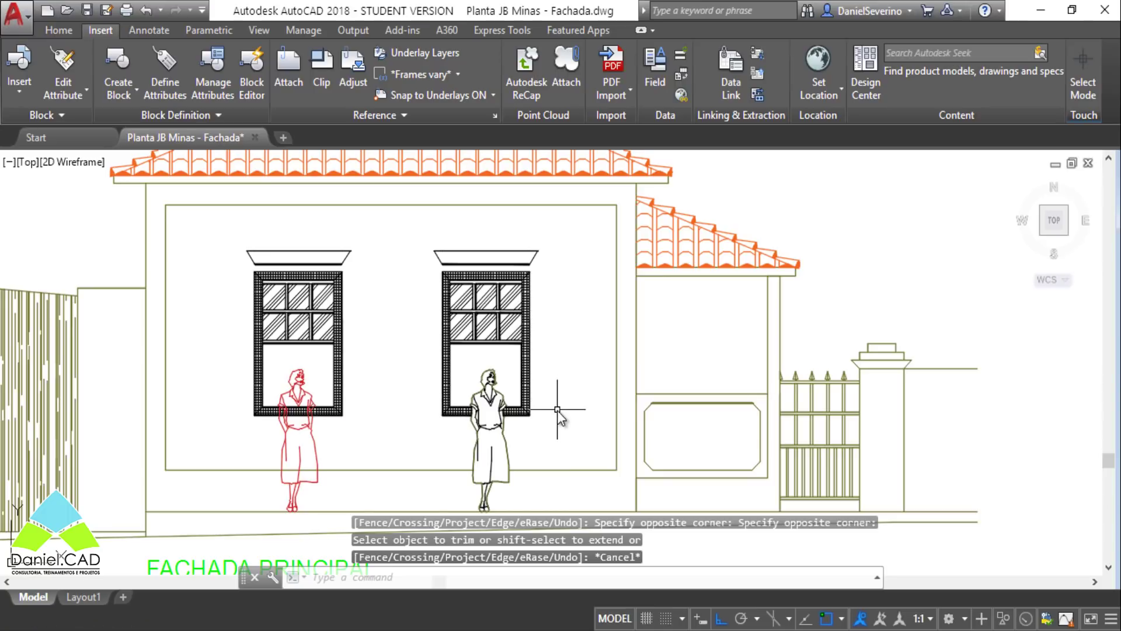
{"action": "scroll", "coordinate": [557, 410], "scroll_direction": "up", "scroll_amount": 2}
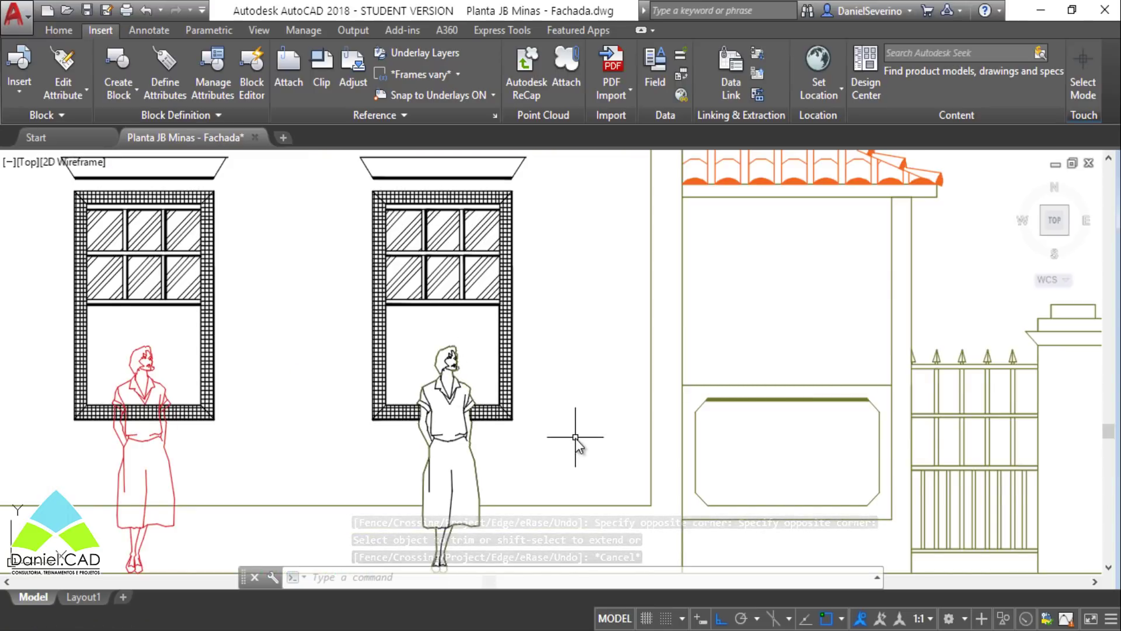
Step: Attempt a polyline-boundary clip on the left-window block, which fails to pick a boundary
{"action": "scroll", "coordinate": [576, 438], "scroll_direction": "down", "scroll_amount": 3}
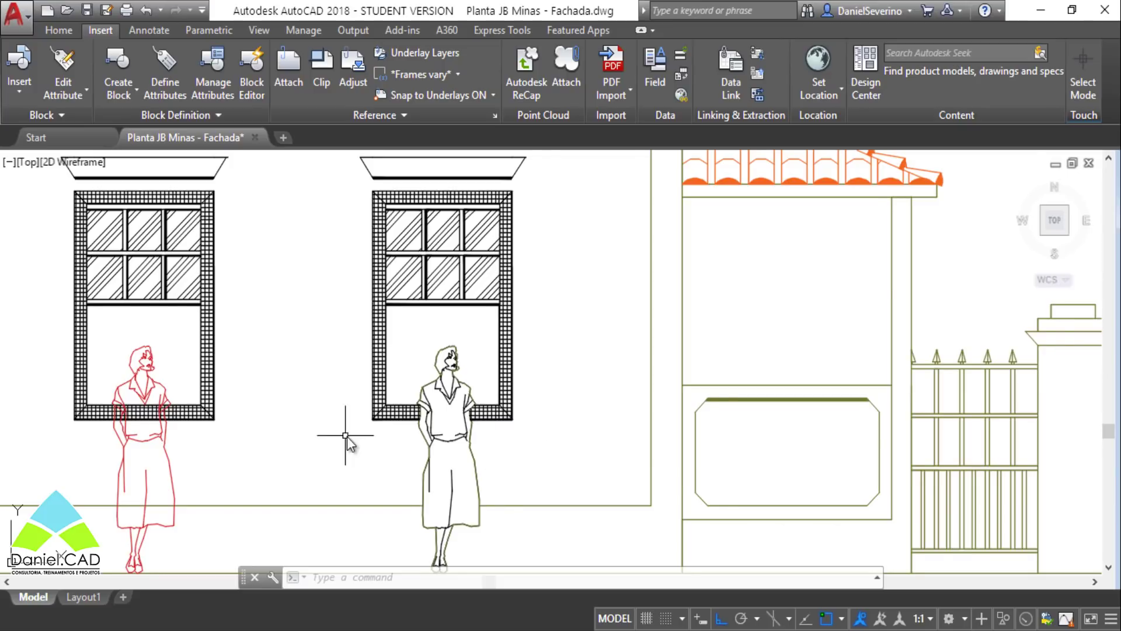
{"action": "scroll", "coordinate": [495, 395], "scroll_direction": "up", "scroll_amount": 2}
{"action": "scroll", "coordinate": [573, 383], "scroll_direction": "up", "scroll_amount": 1}
{"action": "scroll", "coordinate": [621, 366], "scroll_direction": "up", "scroll_amount": 1}
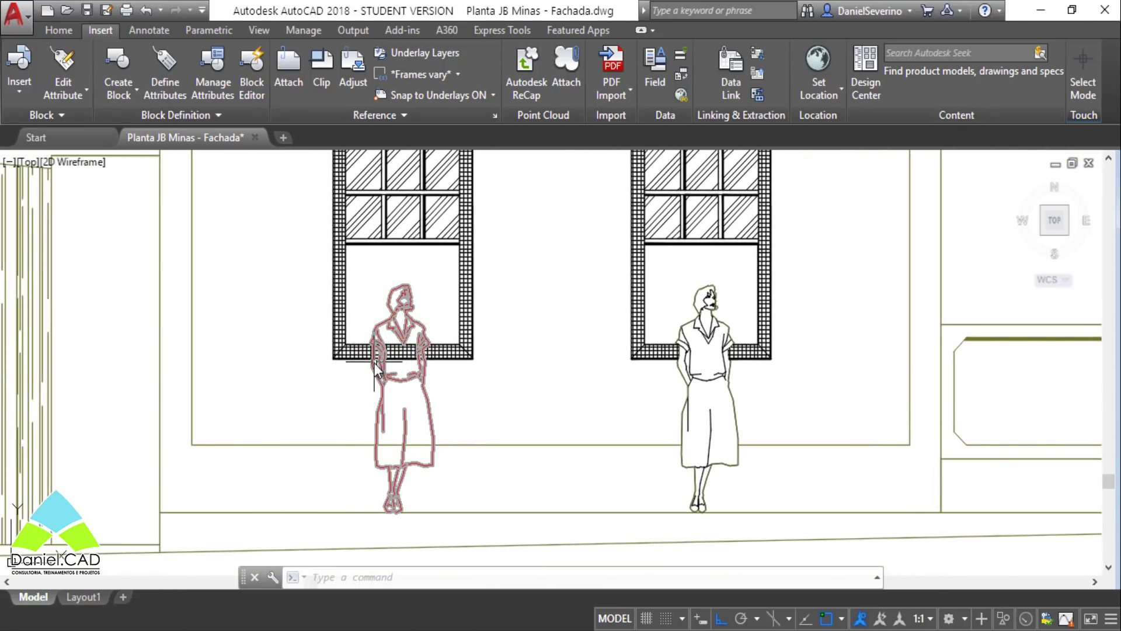
{"action": "scroll", "coordinate": [378, 362], "scroll_direction": "up", "scroll_amount": 4}
{"action": "left_click", "coordinate": [310, 82]}
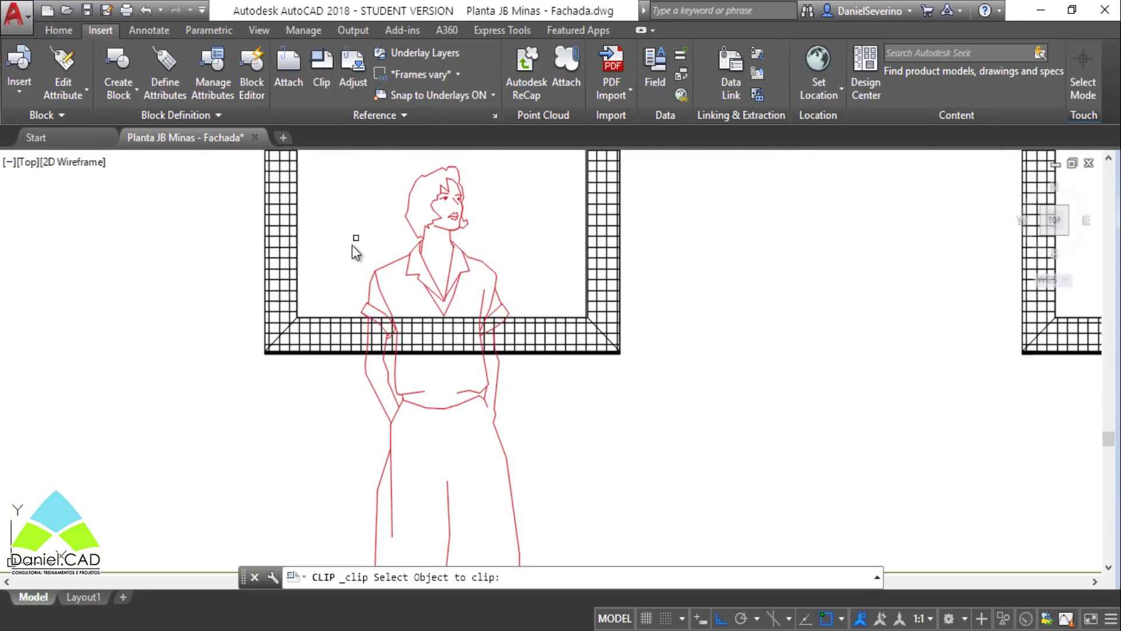
{"action": "left_click", "coordinate": [308, 327]}
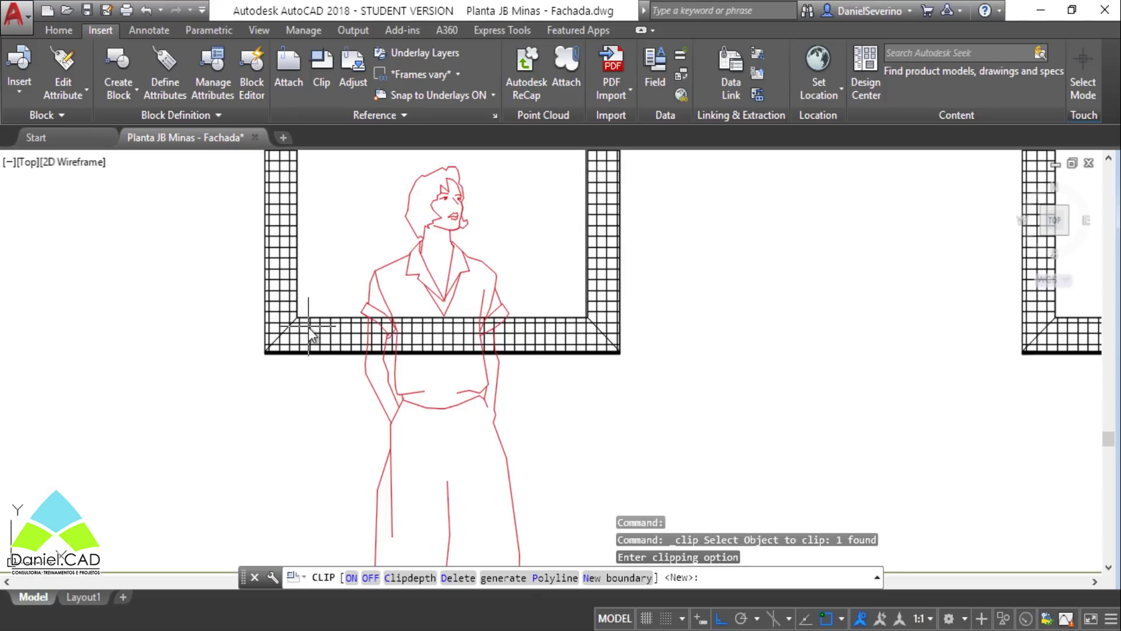
{"action": "left_click", "coordinate": [601, 584]}
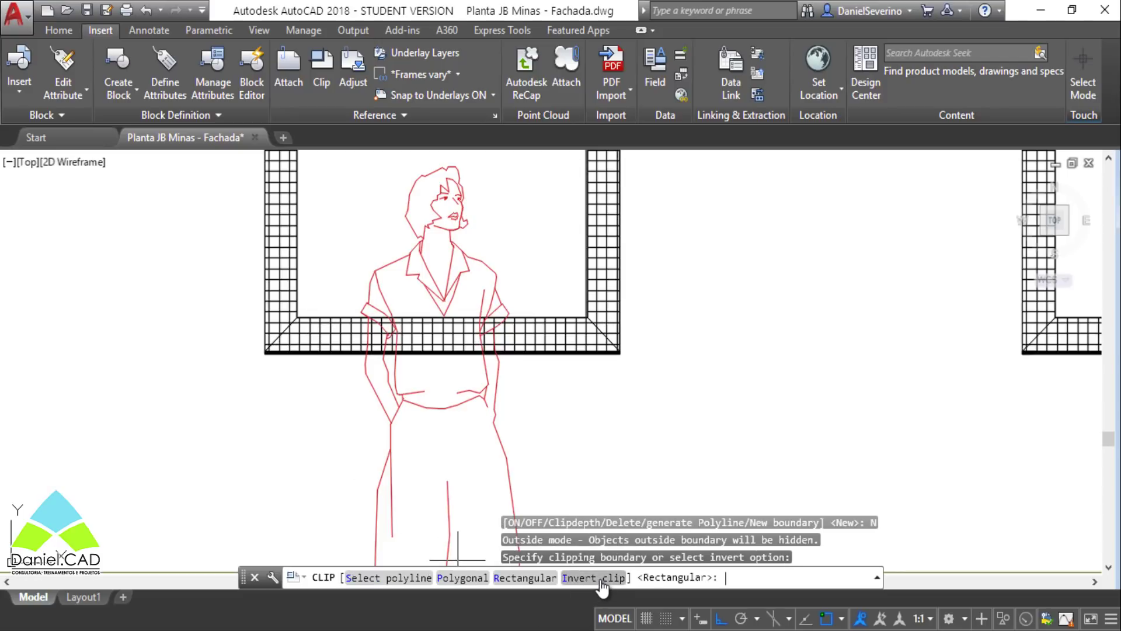
{"action": "left_click", "coordinate": [398, 579]}
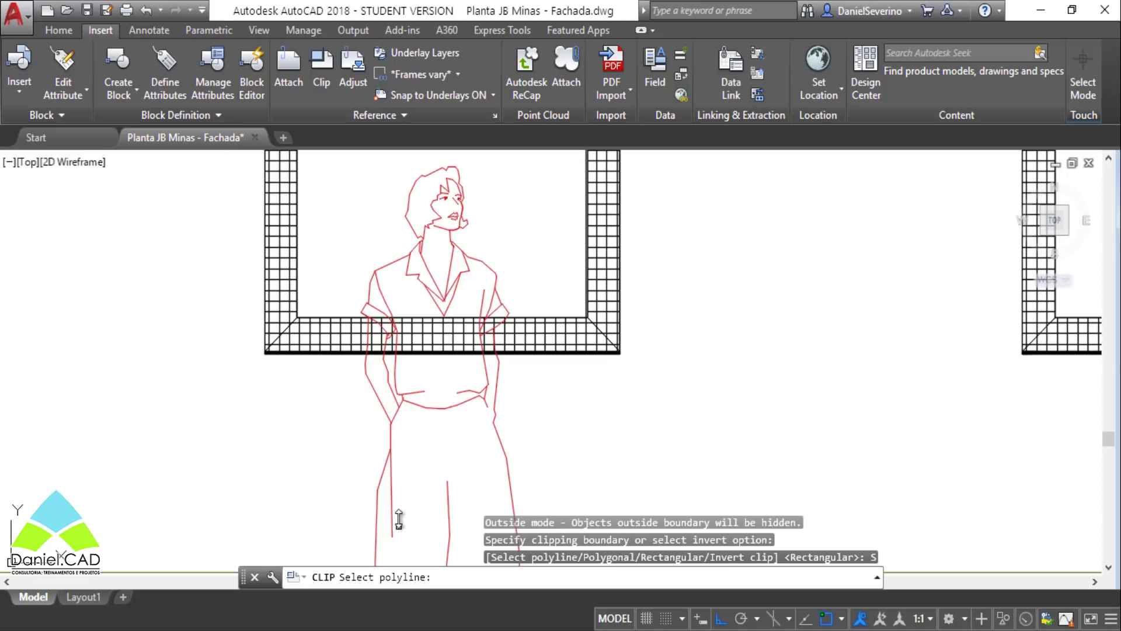
{"action": "left_click", "coordinate": [388, 472]}
{"action": "left_click", "coordinate": [384, 467]}
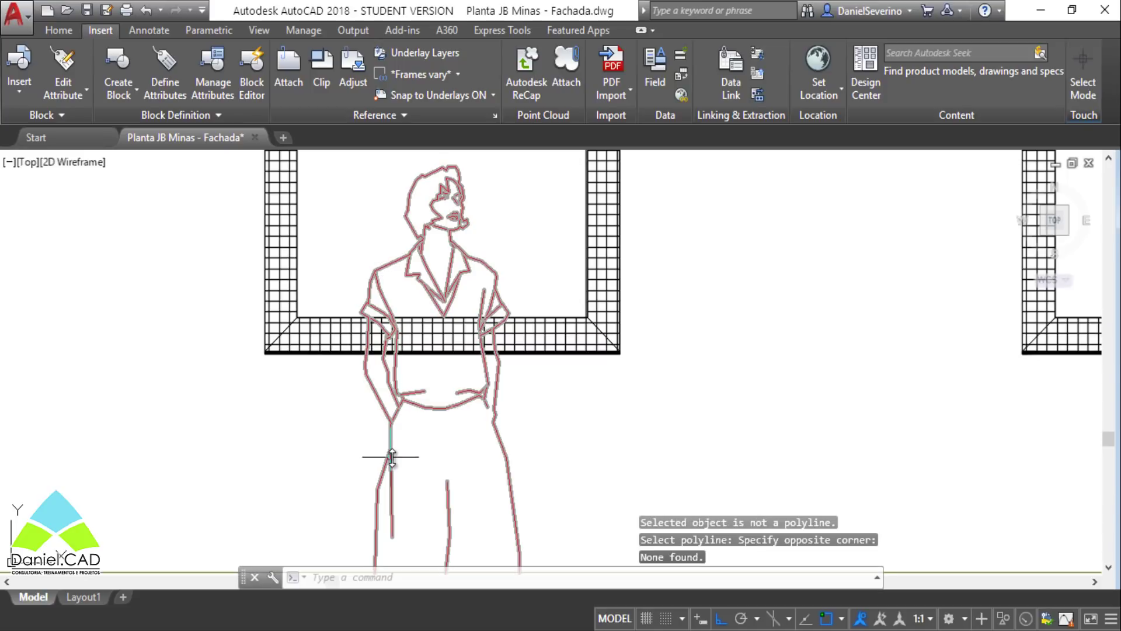
Step: Apply a rectangular clip to the red figure along the sill band, then undo it
{"action": "left_click", "coordinate": [323, 76]}
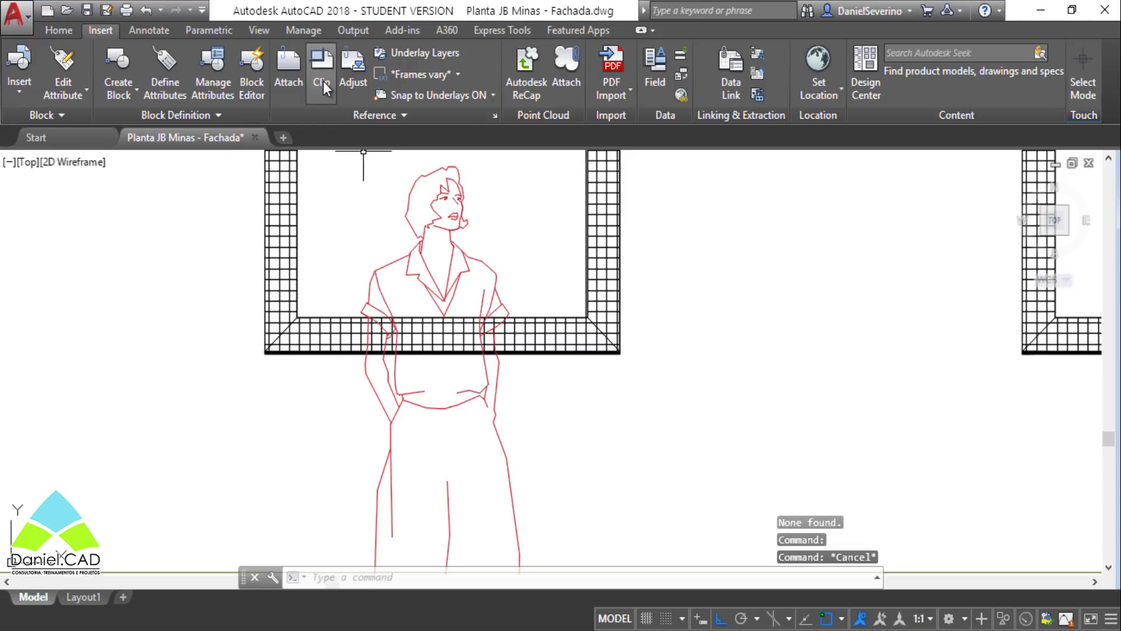
{"action": "left_click", "coordinate": [438, 285]}
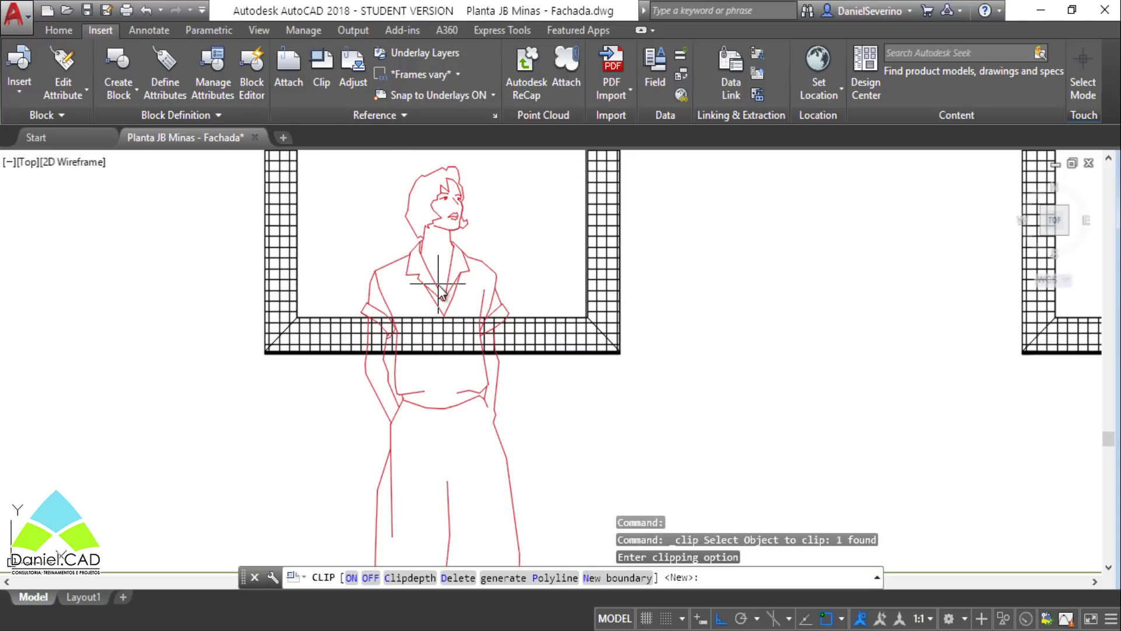
{"action": "left_click", "coordinate": [593, 578]}
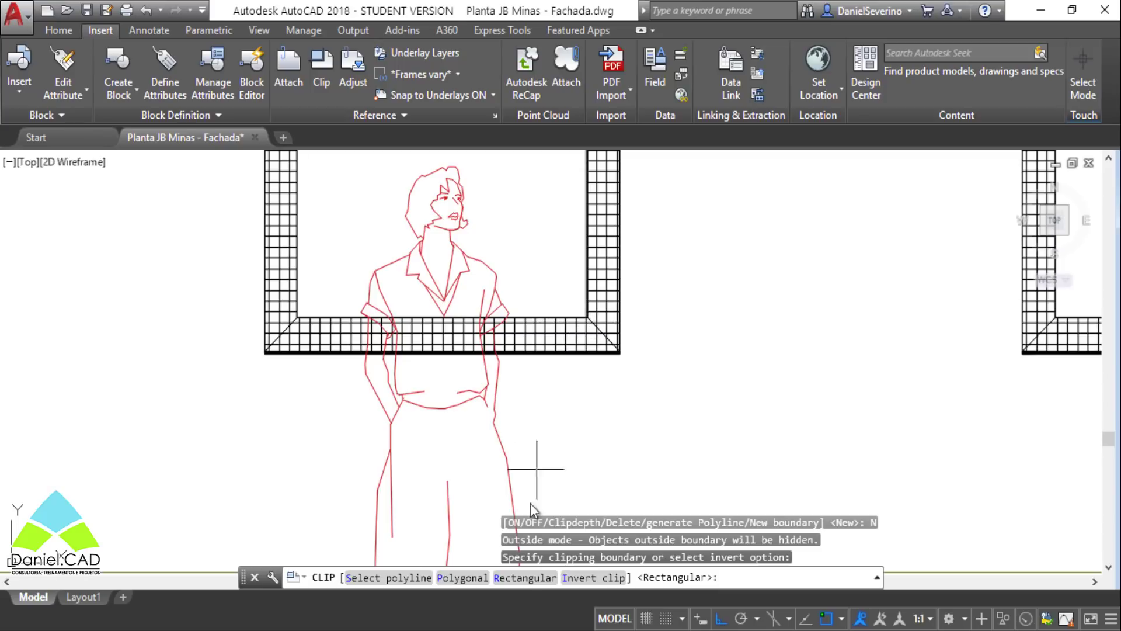
{"action": "left_click", "coordinate": [523, 577]}
{"action": "left_click", "coordinate": [587, 318]}
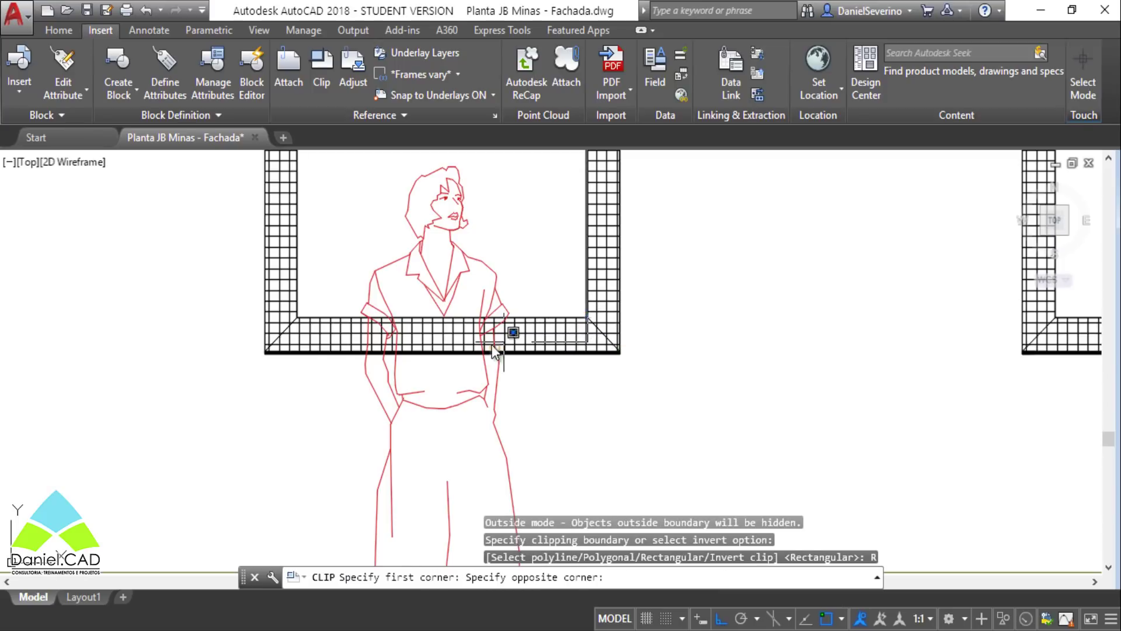
{"action": "left_click", "coordinate": [262, 360]}
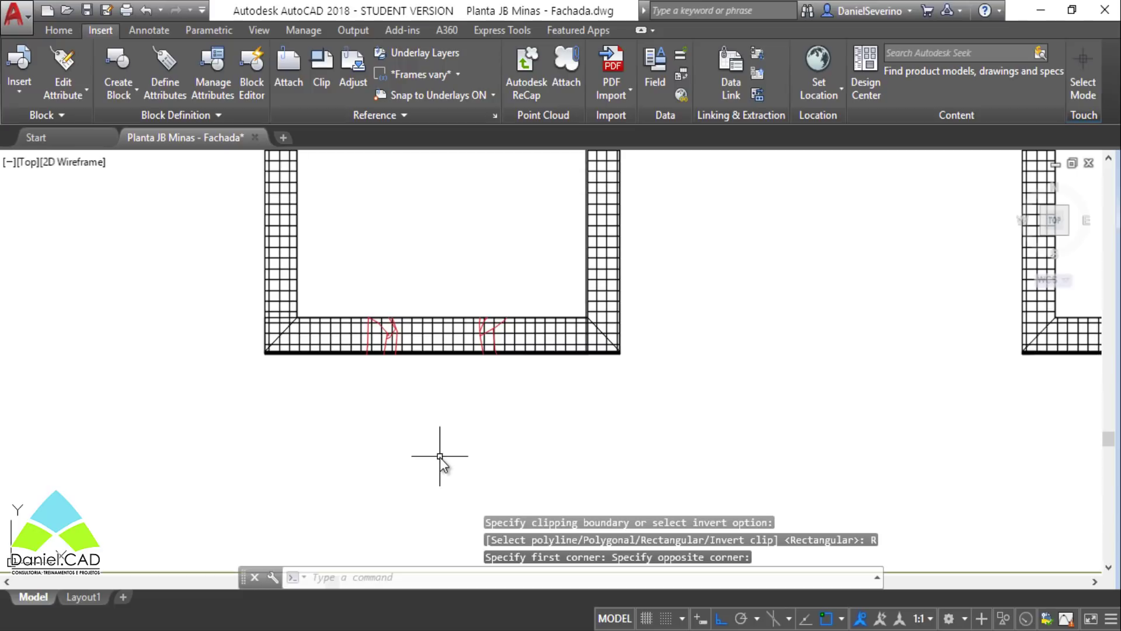
{"action": "key", "text": "ctrl+z"}
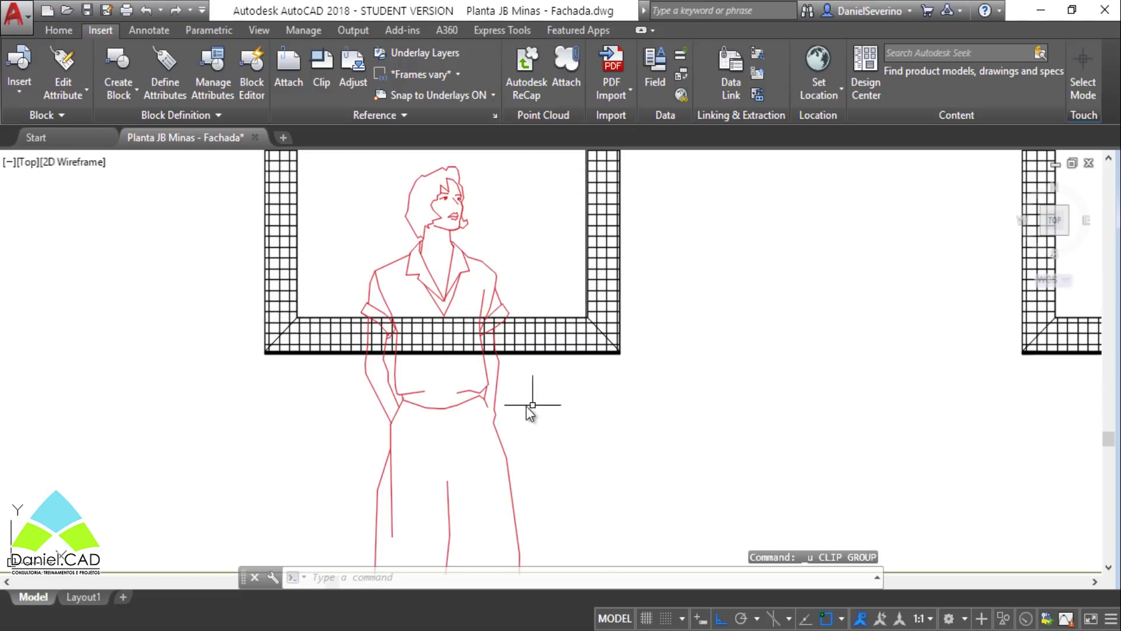
Step: Apply an inverted rectangular clip spanning the sill band's inner and outer corners
{"action": "left_click", "coordinate": [496, 390]}
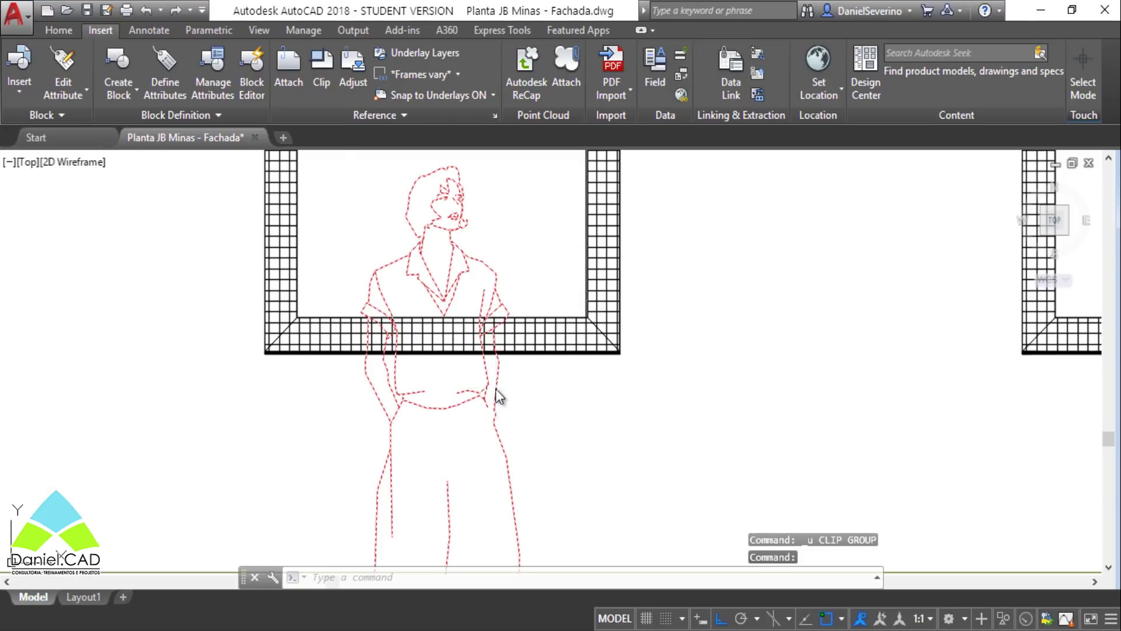
{"action": "left_click", "coordinate": [319, 74]}
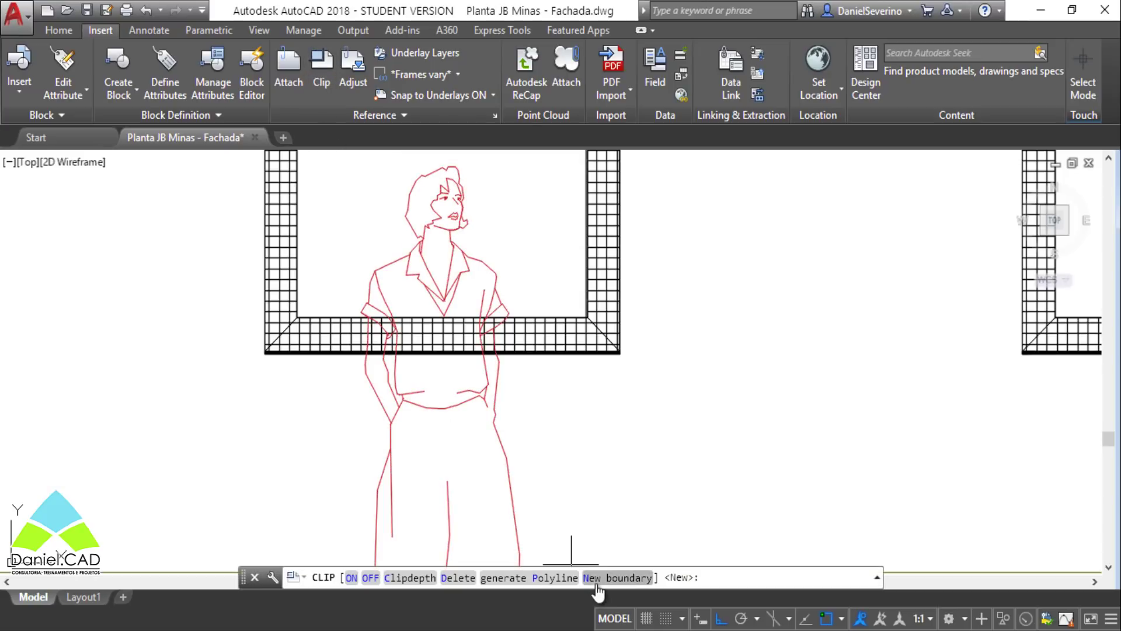
{"action": "left_click", "coordinate": [618, 577]}
{"action": "left_click", "coordinate": [584, 578]}
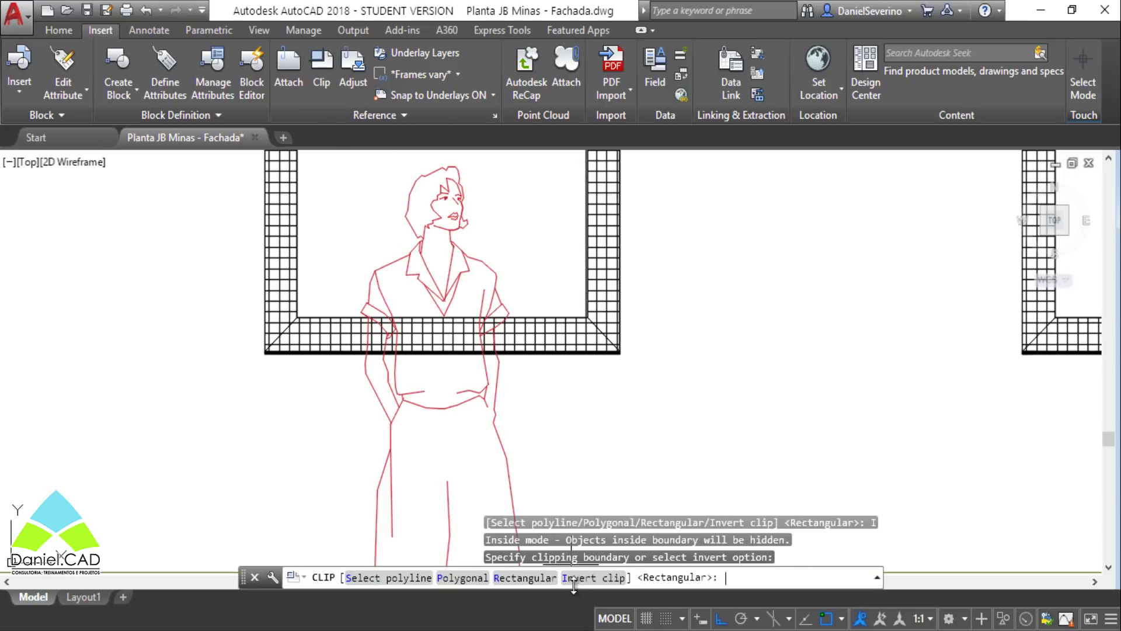
{"action": "left_click", "coordinate": [521, 578]}
{"action": "left_click", "coordinate": [586, 321]}
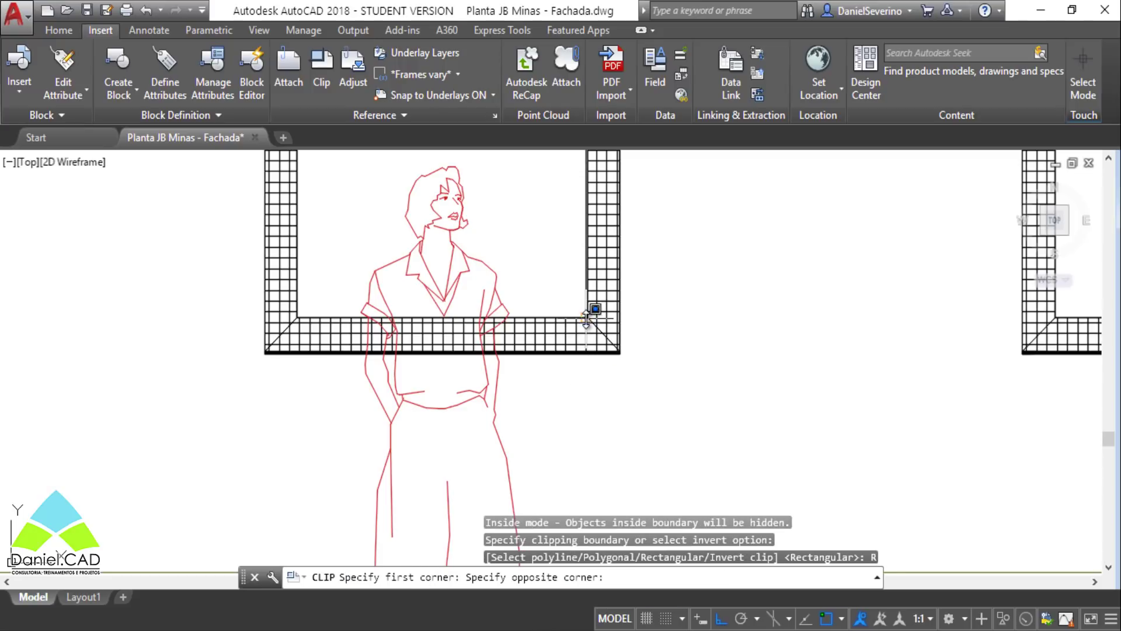
{"action": "left_click", "coordinate": [265, 353]}
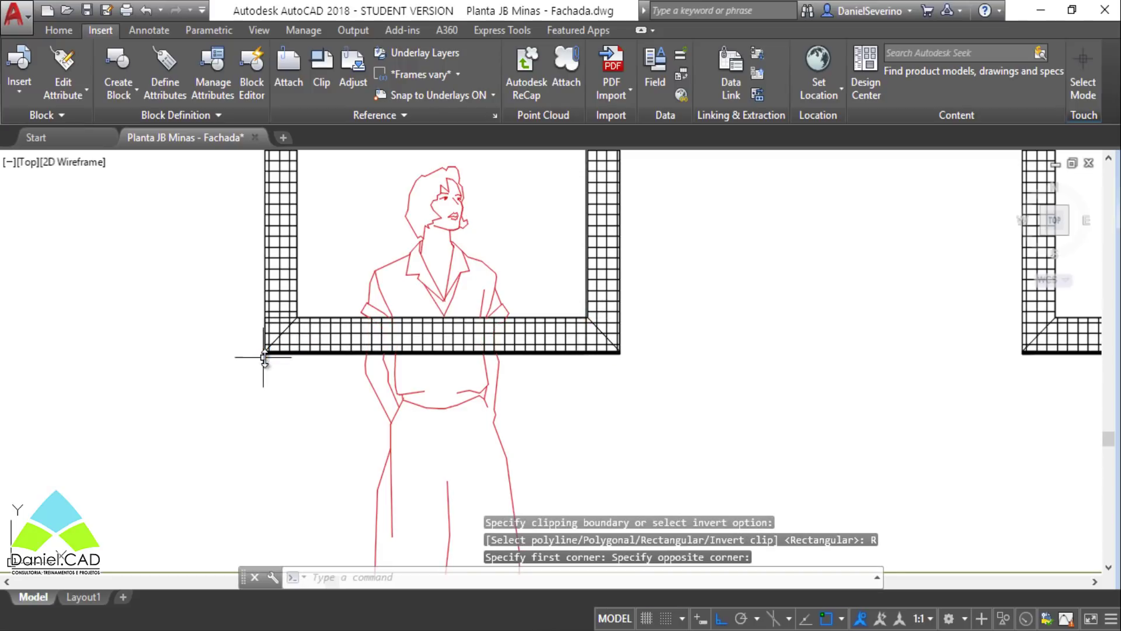
{"action": "scroll", "coordinate": [607, 425], "scroll_direction": "down", "scroll_amount": 4}
{"action": "middle_click_drag", "start_coordinate": [650, 434], "coordinate": [541, 409]}
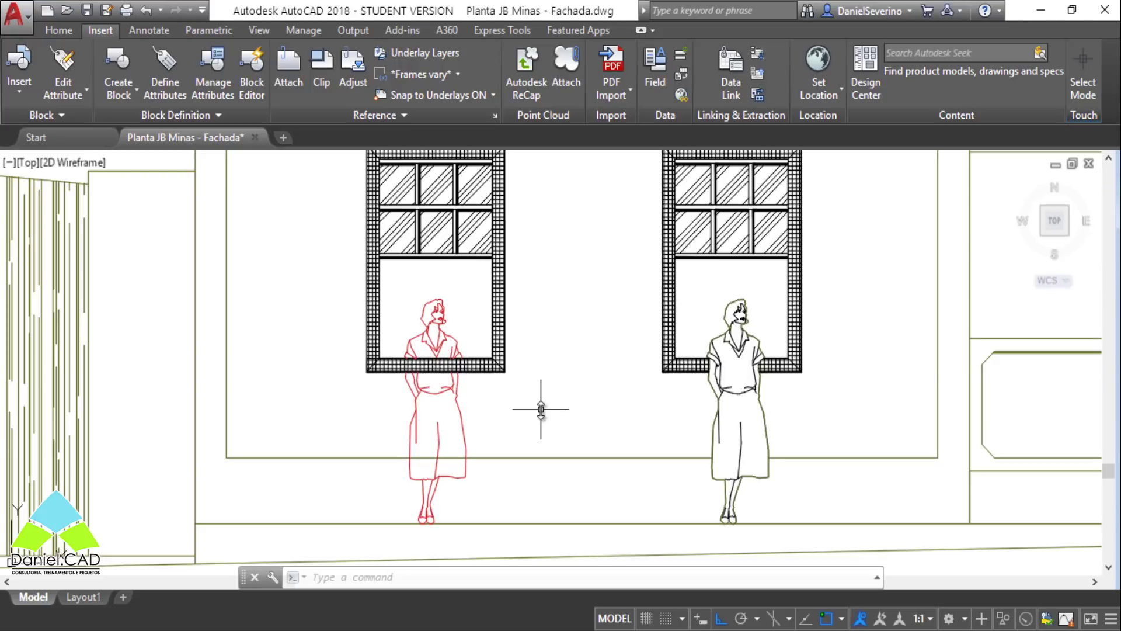
Step: Center the right window and select, then deselect, its black figure
{"action": "scroll", "coordinate": [484, 376], "scroll_direction": "up", "scroll_amount": 4}
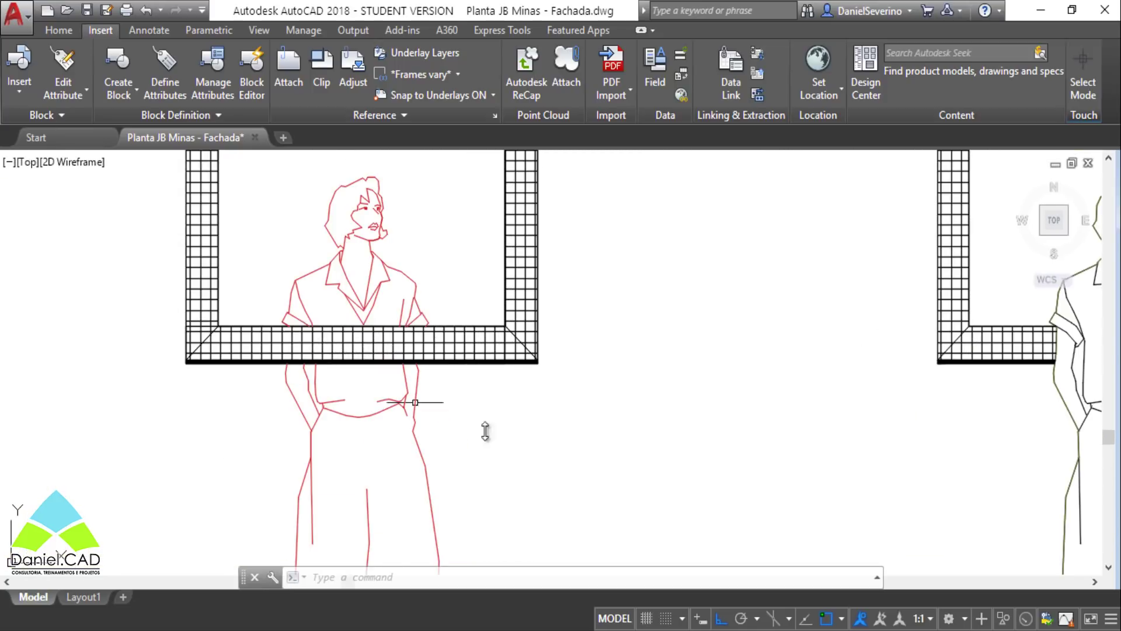
{"action": "scroll", "coordinate": [514, 454], "scroll_direction": "down", "scroll_amount": 4}
{"action": "mouse_move", "coordinate": [516, 450]}
{"action": "middle_mouse_down"}
{"action": "mouse_move", "coordinate": [395, 408]}
{"action": "mouse_move", "coordinate": [403, 416]}
{"action": "middle_mouse_up"}
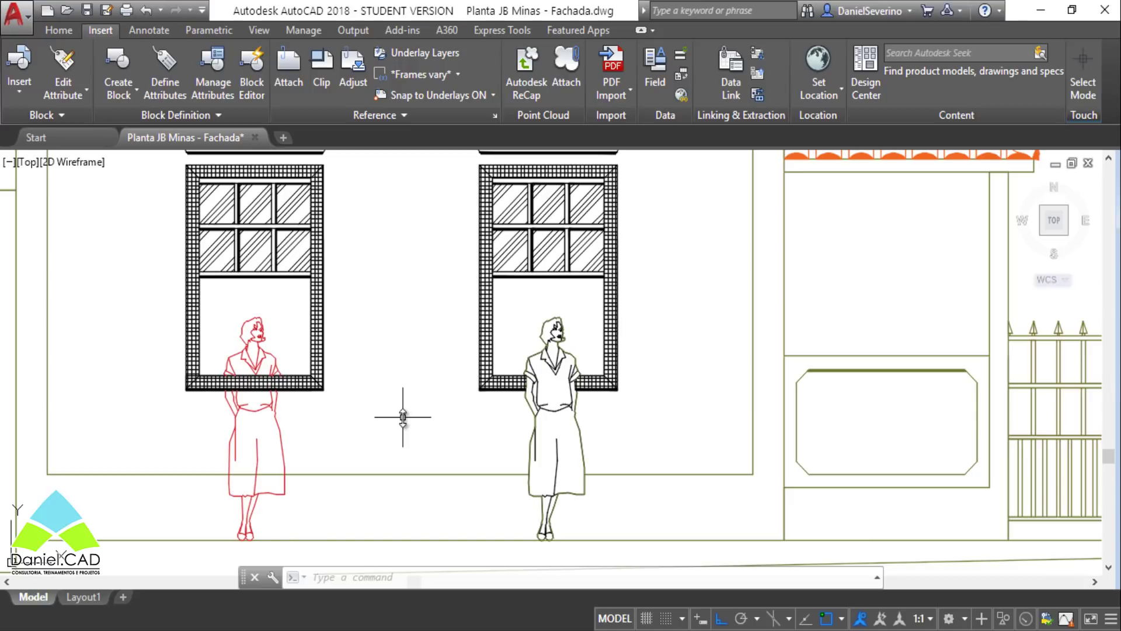
{"action": "middle_click_drag", "start_coordinate": [403, 416], "coordinate": [307, 429]}
{"action": "left_click", "coordinate": [404, 304]}
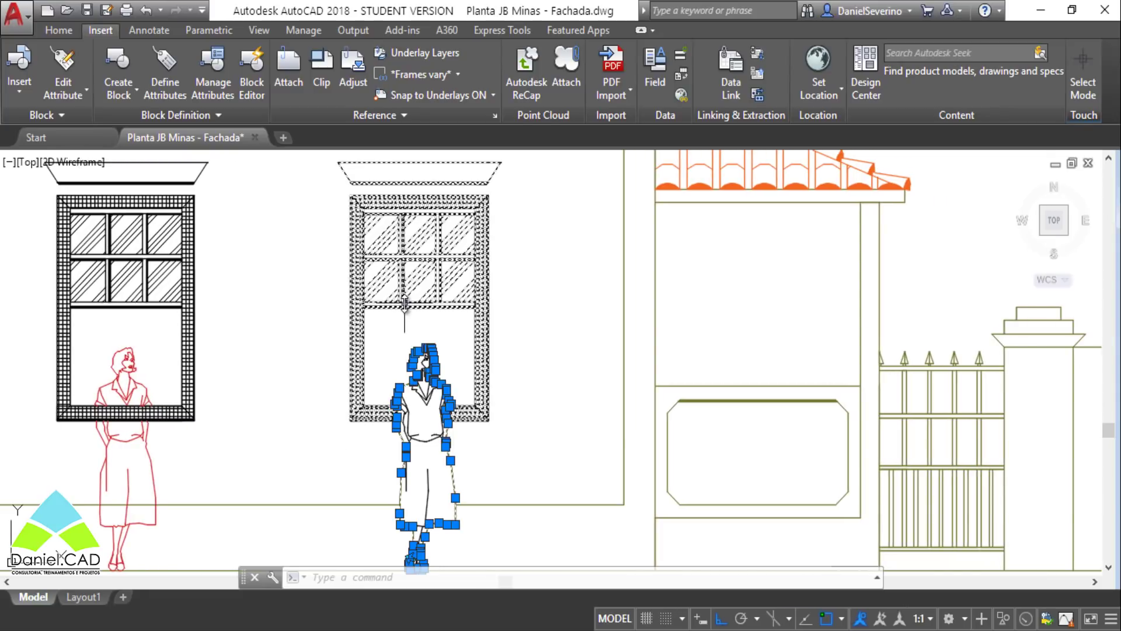
{"action": "middle_click_drag", "start_coordinate": [596, 365], "coordinate": [577, 342]}
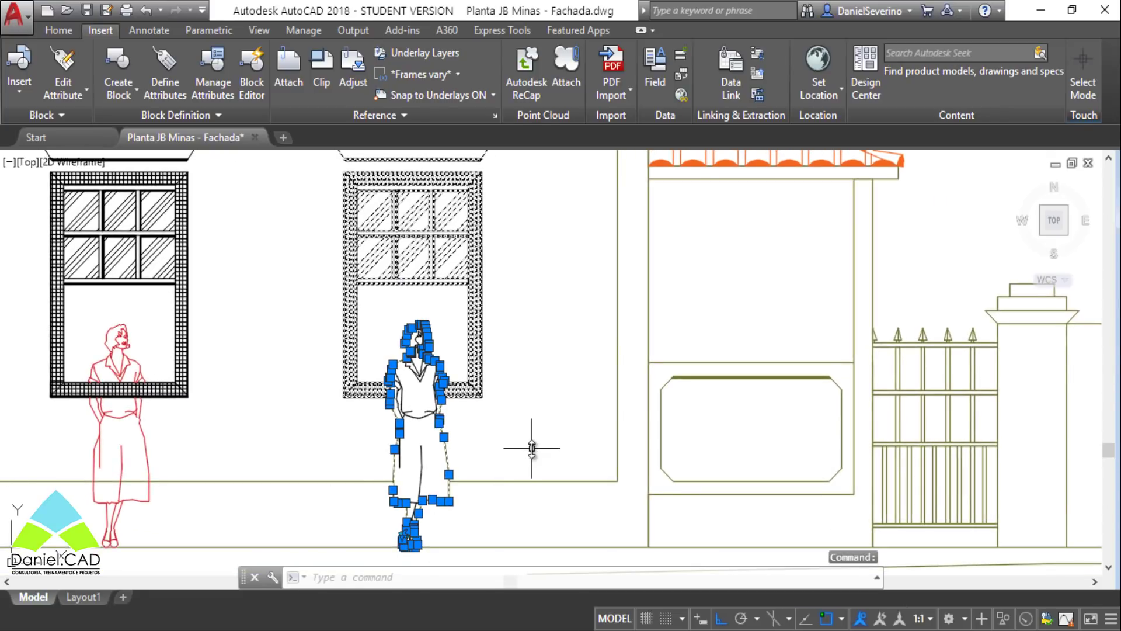
{"action": "key", "text": "Escape"}
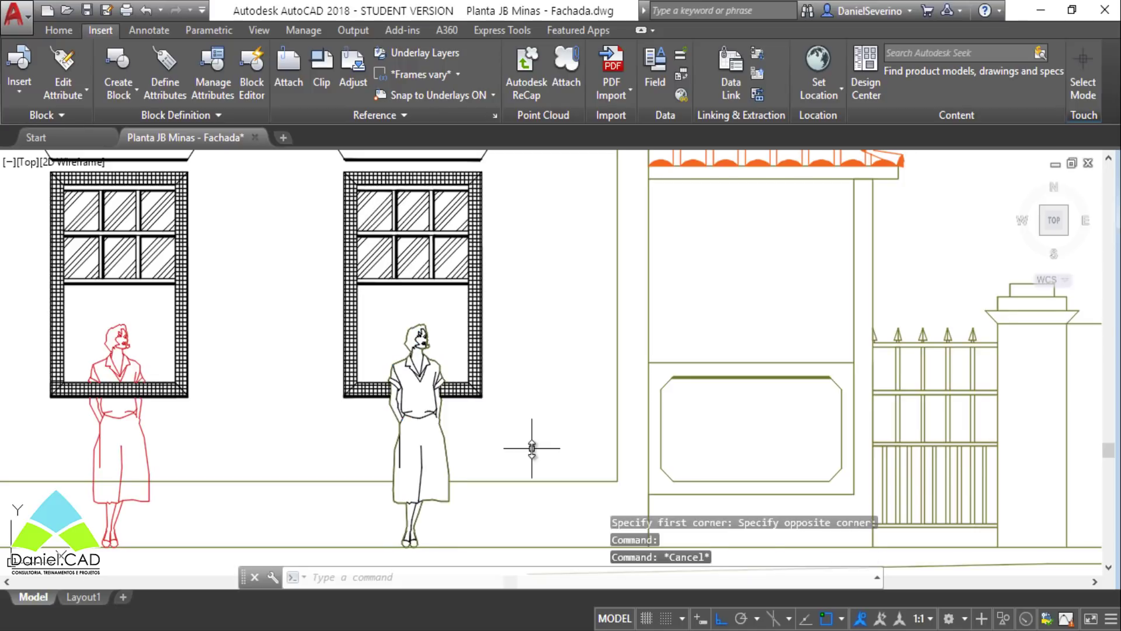
{"action": "key", "text": "Escape"}
{"action": "middle_click_drag", "start_coordinate": [532, 432], "coordinate": [555, 369]}
Step: Window-select the right-window figure, erase it, and undo the erase
{"action": "left_click", "coordinate": [395, 246]}
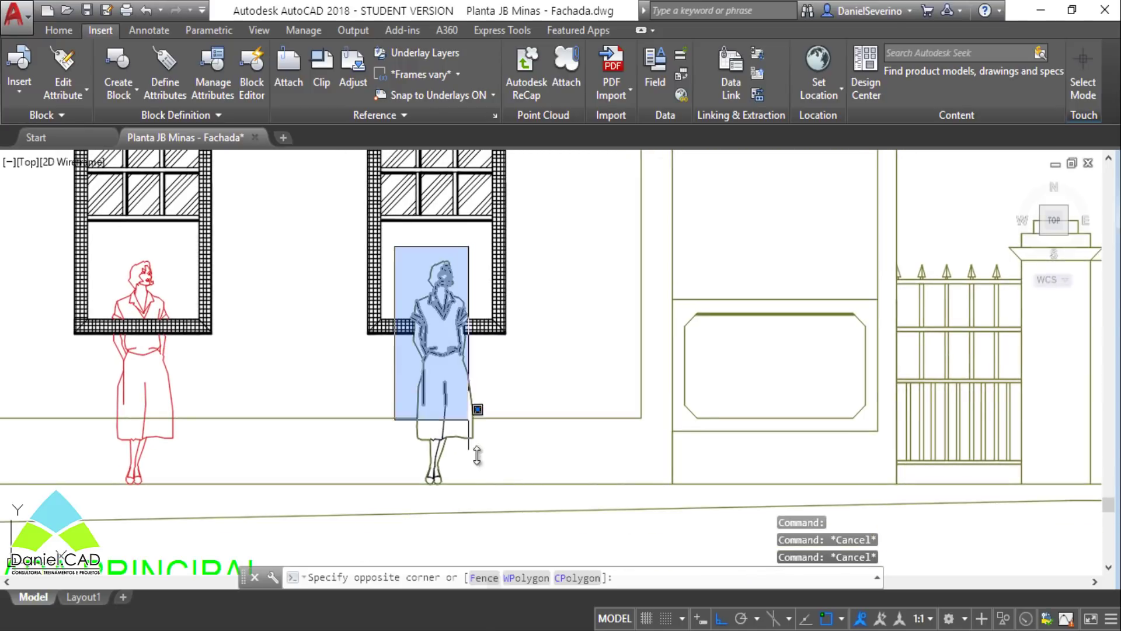
{"action": "left_click", "coordinate": [492, 546]}
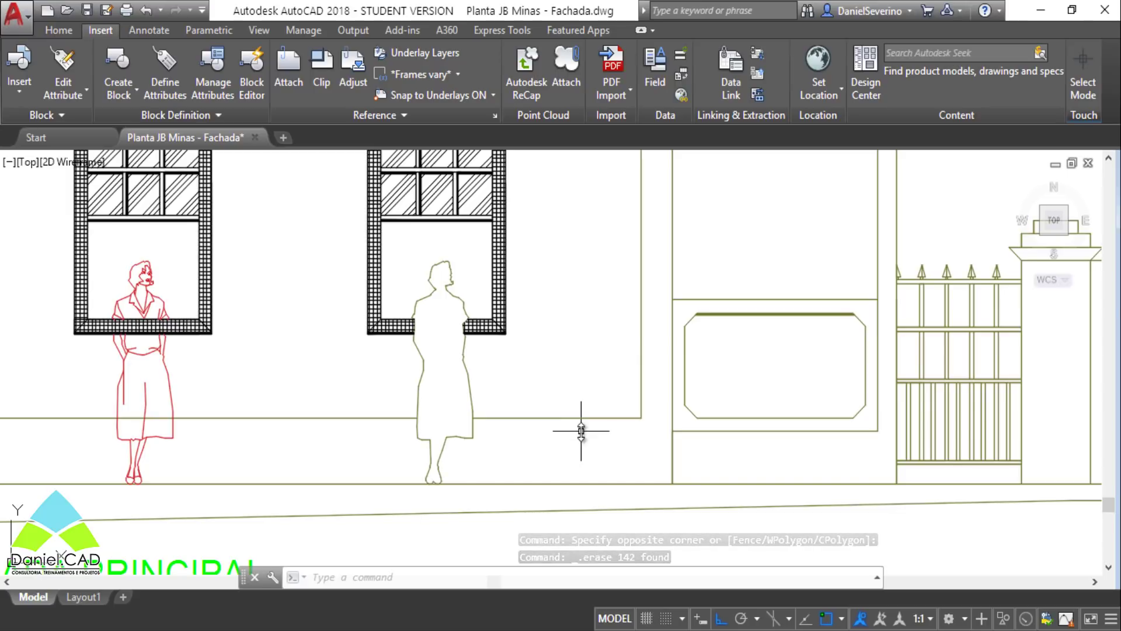
{"action": "key", "text": "ctrl+z"}
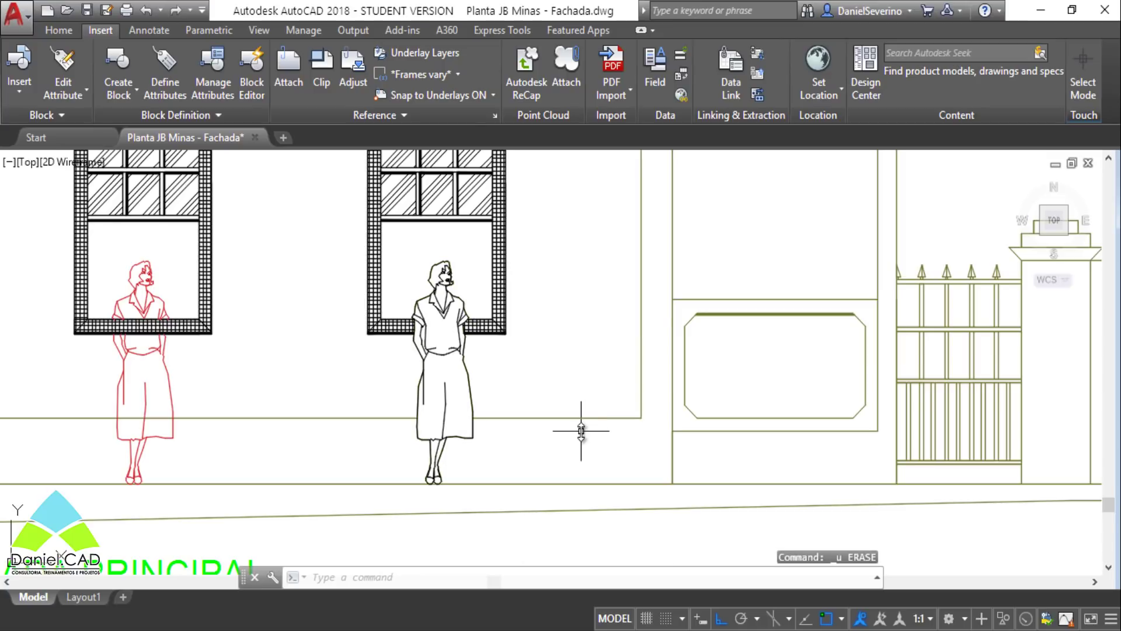
{"action": "scroll", "coordinate": [584, 409], "scroll_direction": "down", "scroll_amount": 1}
{"action": "scroll", "coordinate": [584, 409], "scroll_direction": "up", "scroll_amount": 3}
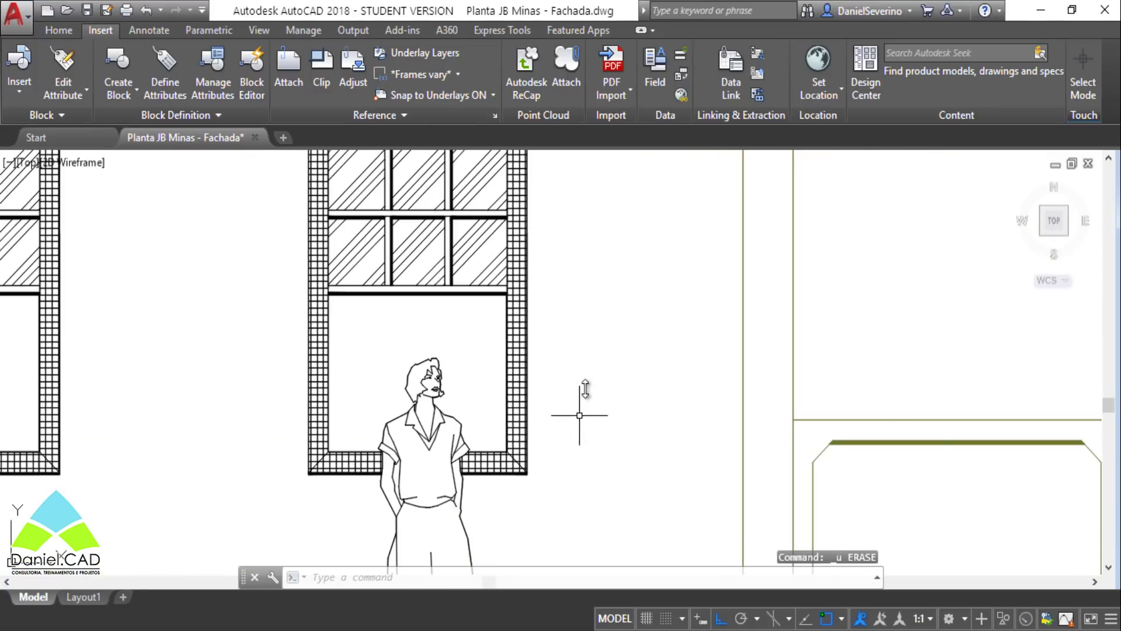
{"action": "scroll", "coordinate": [596, 424], "scroll_direction": "up", "scroll_amount": 1}
{"action": "scroll", "coordinate": [605, 438], "scroll_direction": "down", "scroll_amount": 3}
{"action": "scroll", "coordinate": [581, 458], "scroll_direction": "up", "scroll_amount": 1}
{"action": "key", "text": "Escape"}
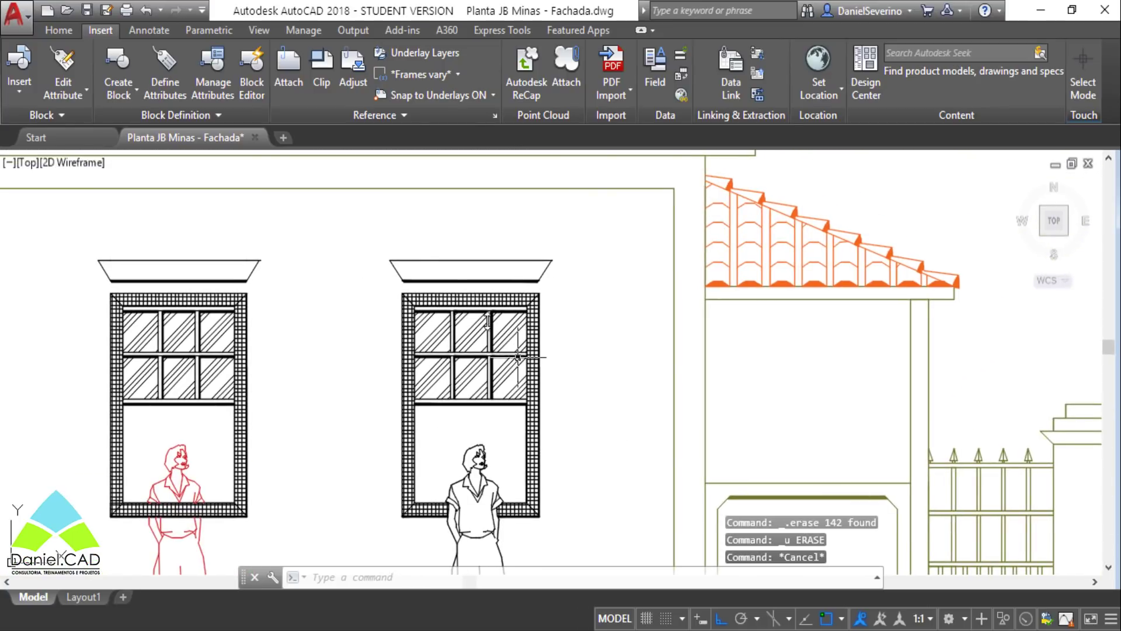
Step: Turn the second window block's clipping OFF and inspect the result
{"action": "left_click", "coordinate": [322, 69]}
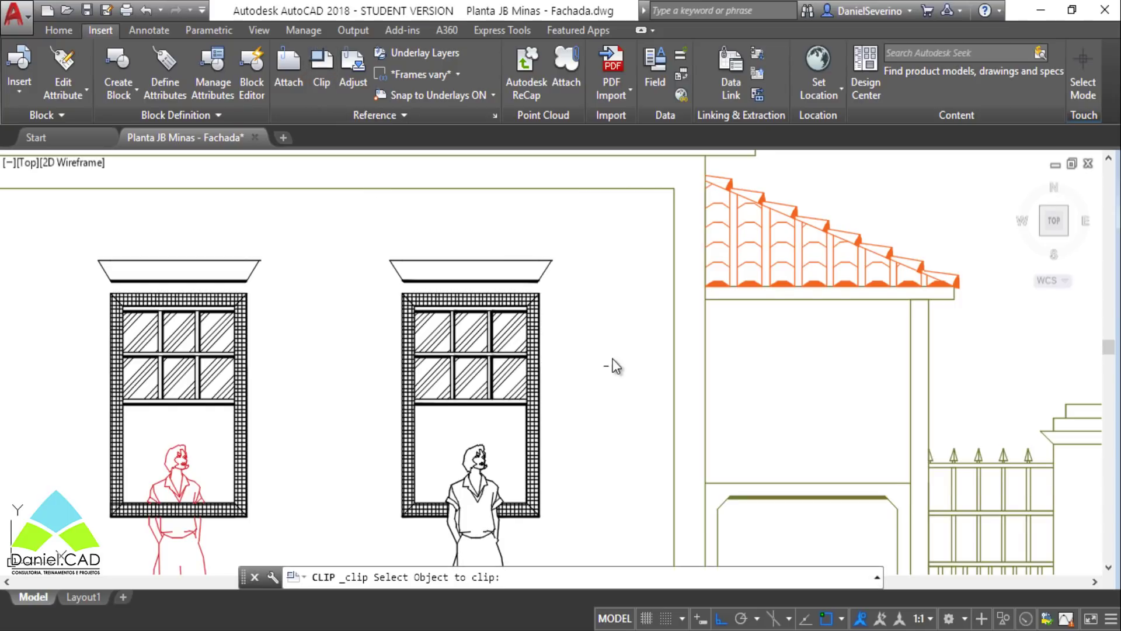
{"action": "middle_click_drag", "start_coordinate": [570, 482], "coordinate": [580, 422]}
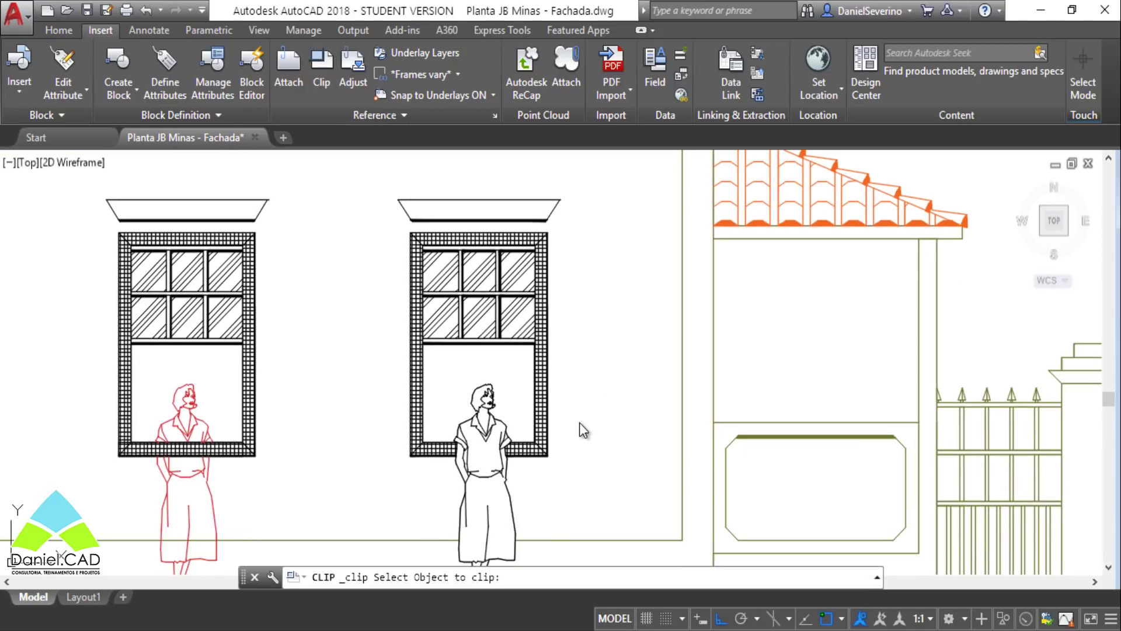
{"action": "left_click", "coordinate": [545, 412]}
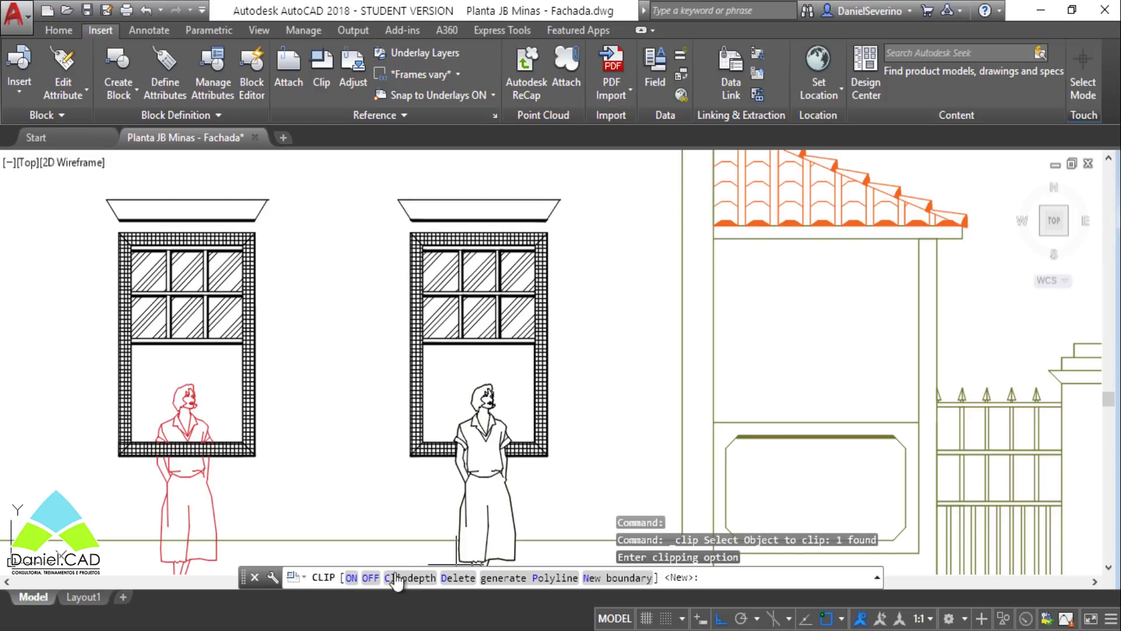
{"action": "left_click", "coordinate": [370, 578]}
{"action": "middle_click_drag", "start_coordinate": [506, 507], "coordinate": [503, 491]}
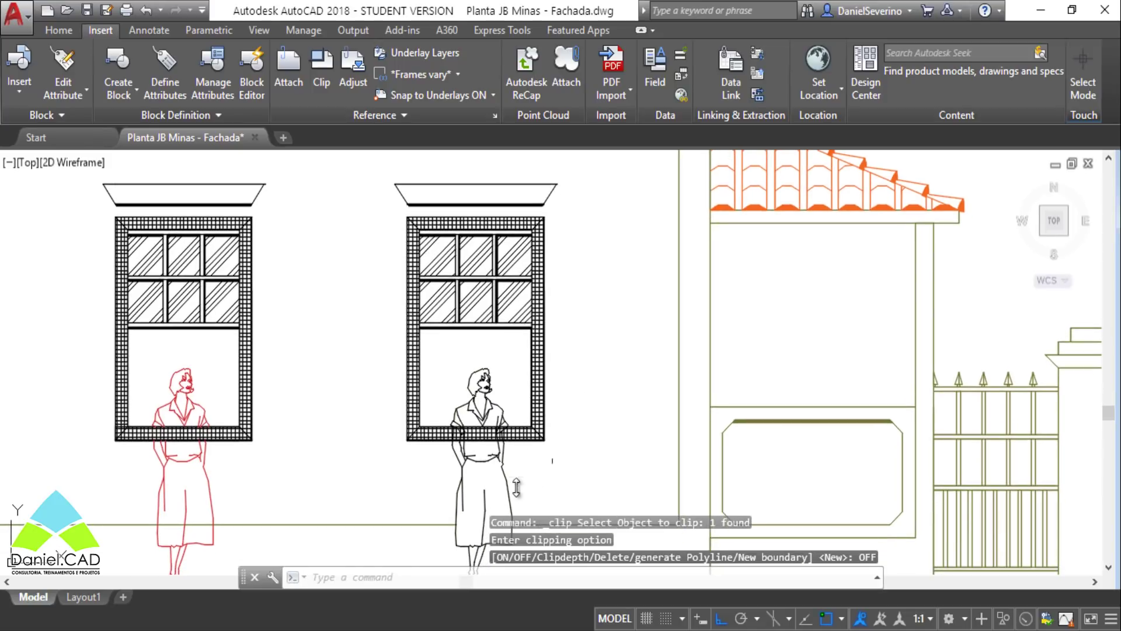
{"action": "left_click", "coordinate": [549, 422]}
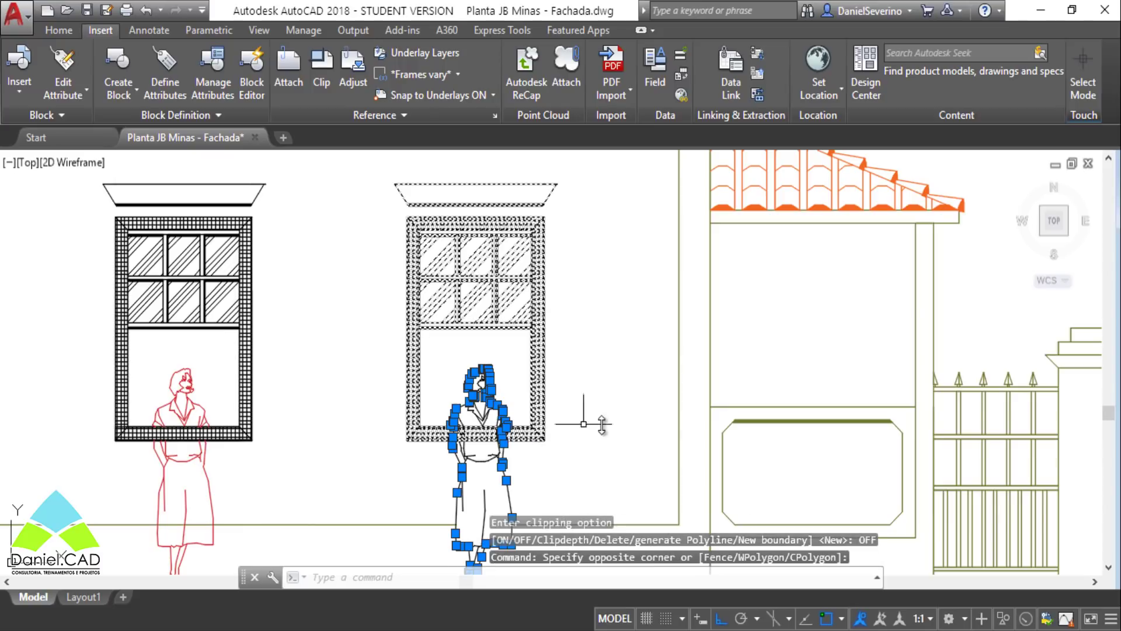
{"action": "middle_click_drag", "start_coordinate": [563, 422], "coordinate": [561, 380]}
{"action": "key", "text": "Escape"}
{"action": "left_click", "coordinate": [534, 381]}
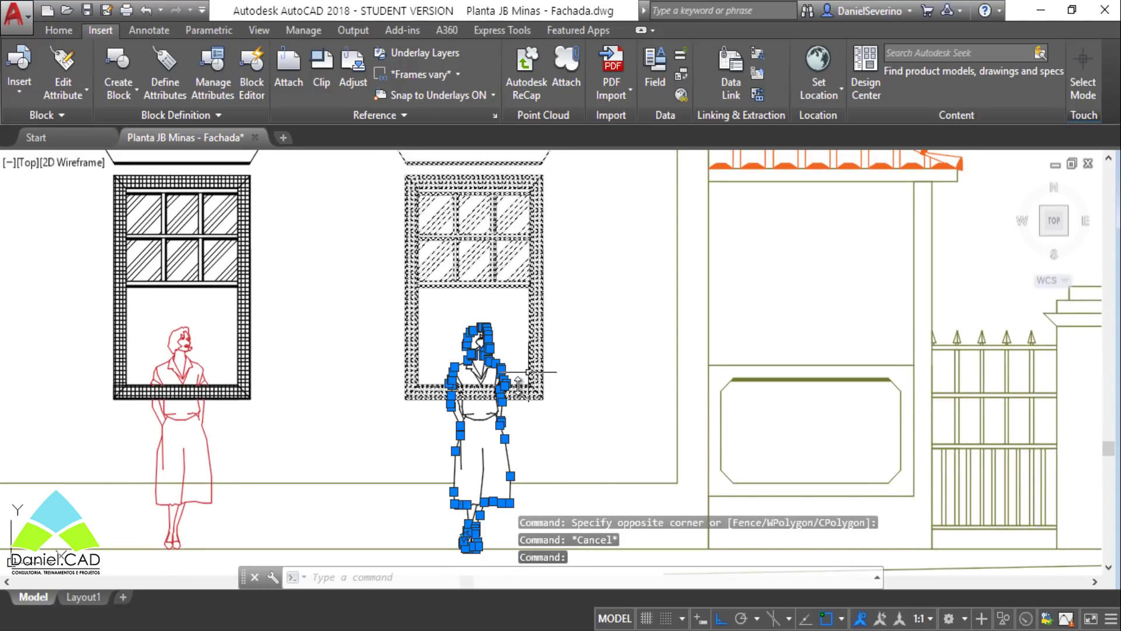
{"action": "middle_click_drag", "start_coordinate": [442, 540], "coordinate": [413, 508]}
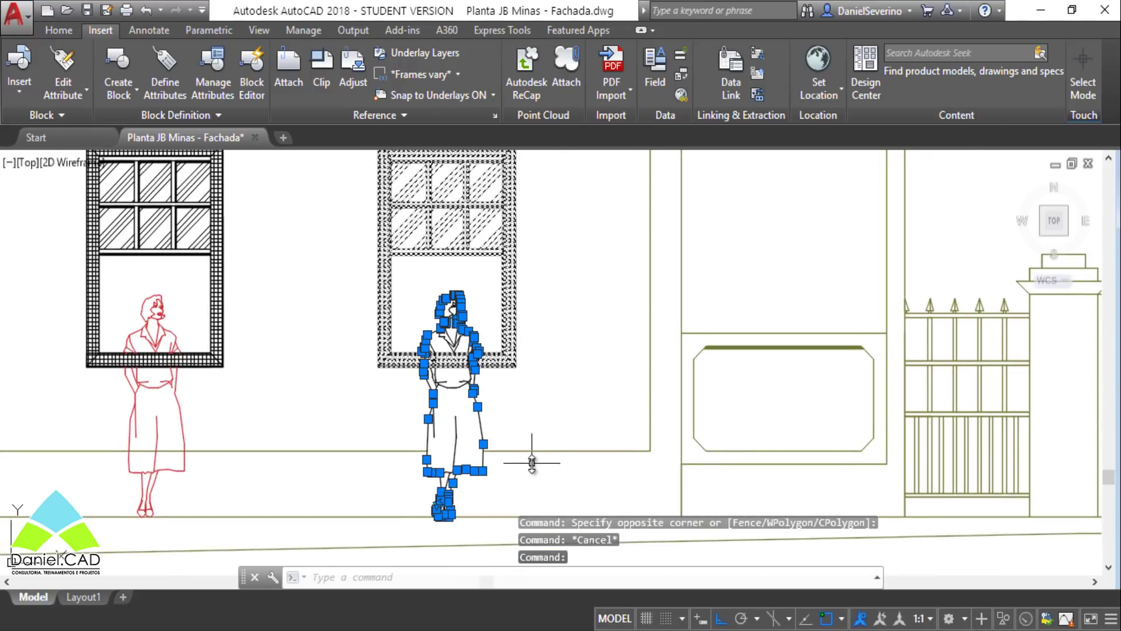
{"action": "key", "text": "Escape"}
{"action": "middle_click_drag", "start_coordinate": [589, 340], "coordinate": [570, 380]}
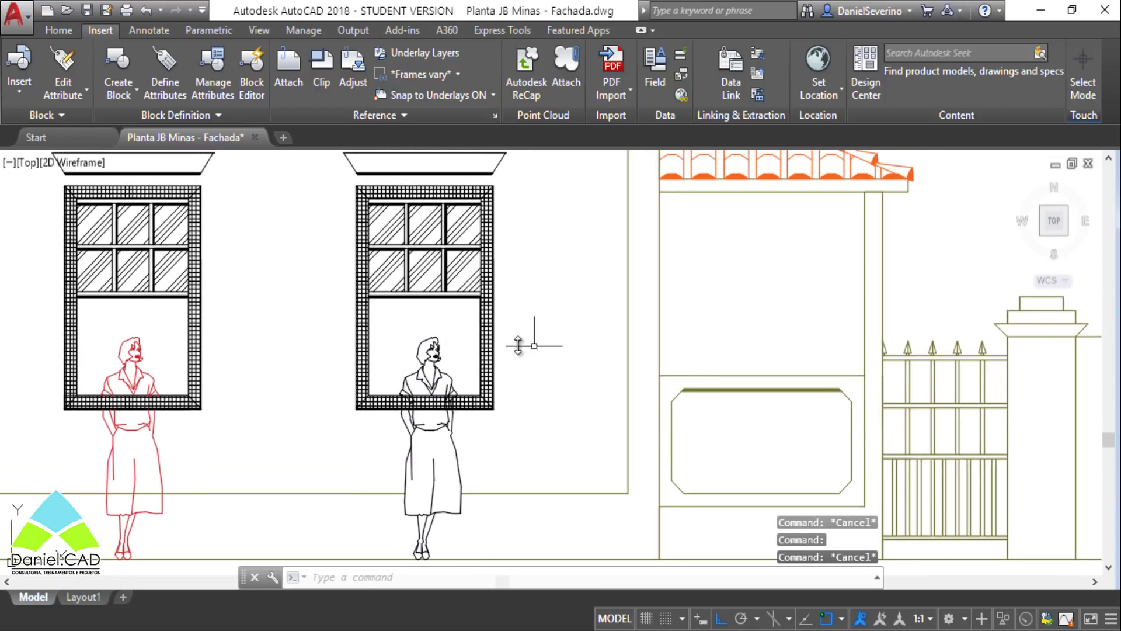
Step: Turn the second window block's clipping back ON
{"action": "left_click", "coordinate": [324, 75]}
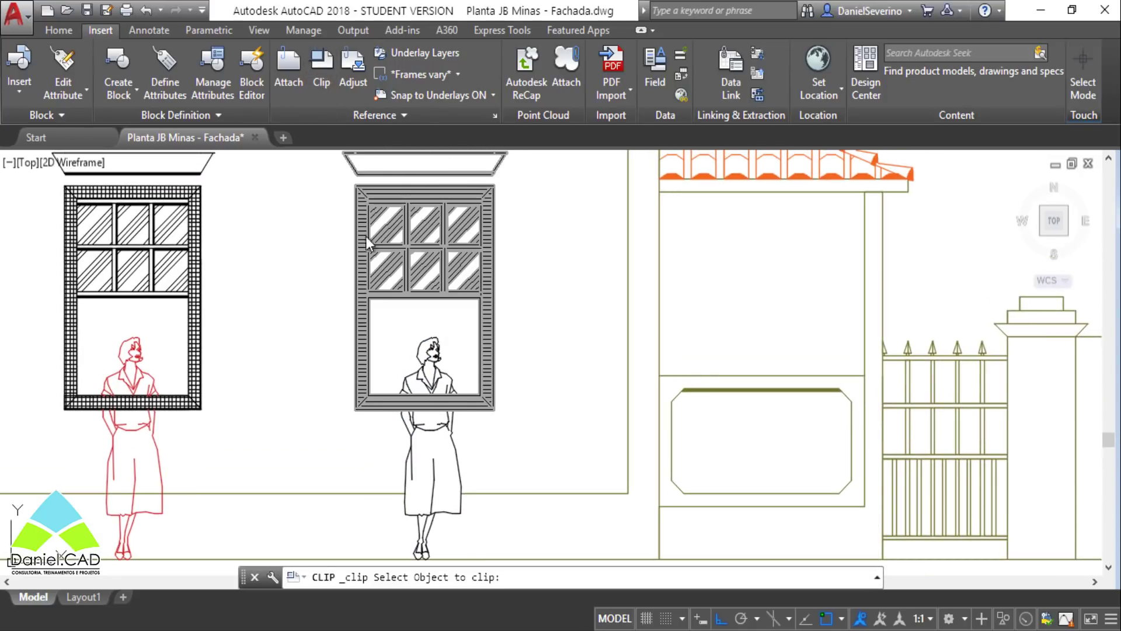
{"action": "left_click", "coordinate": [492, 276]}
{"action": "type", "text": "on"}
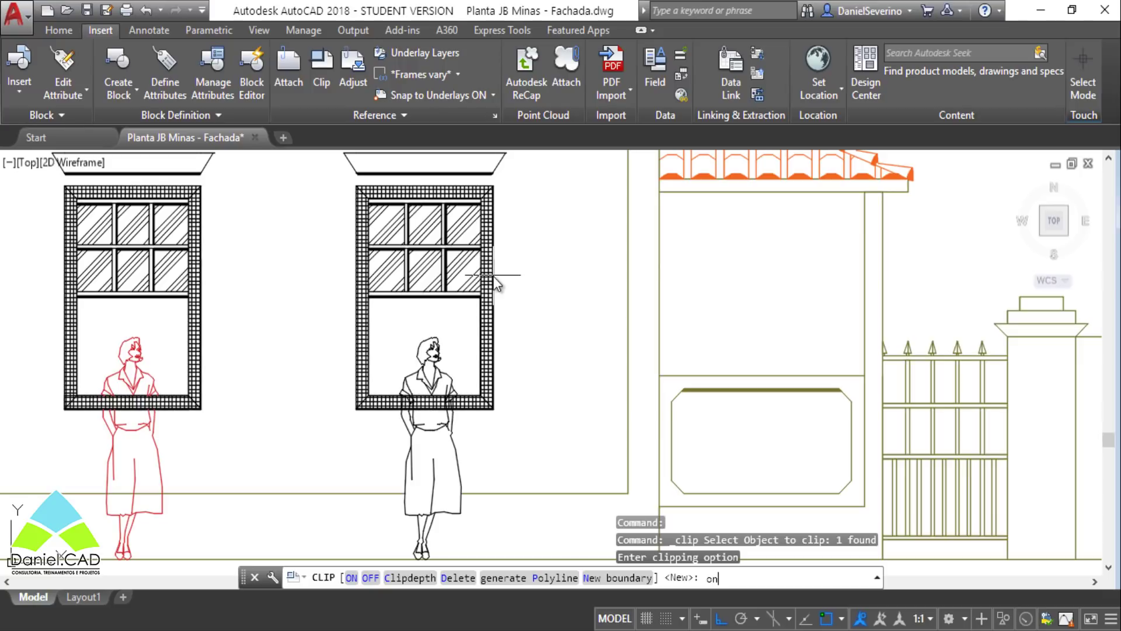
{"action": "key", "text": "Return"}
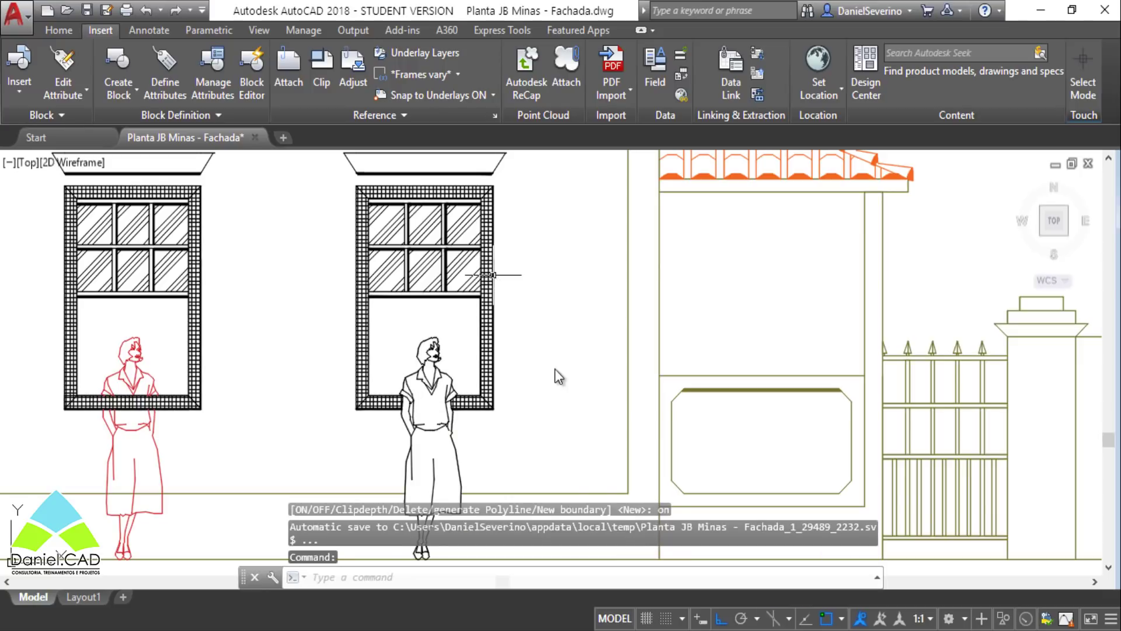
{"action": "key", "text": "Escape"}
{"action": "key", "text": "Escape"}
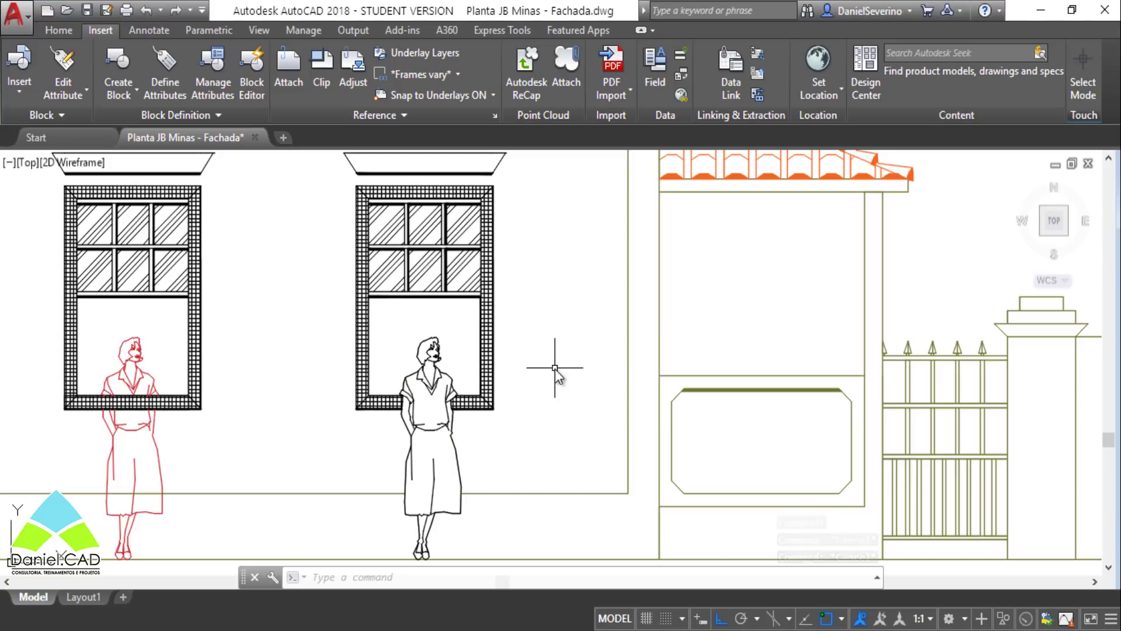
Step: Delete the clip boundary from the second window block
{"action": "left_click", "coordinate": [327, 89]}
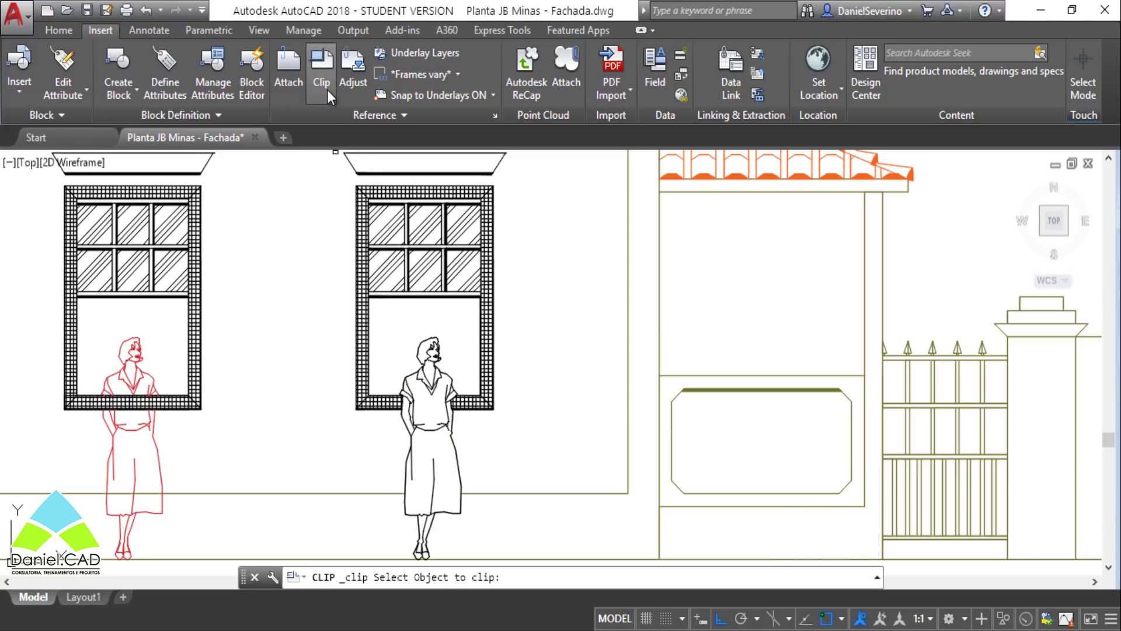
{"action": "left_click", "coordinate": [492, 306]}
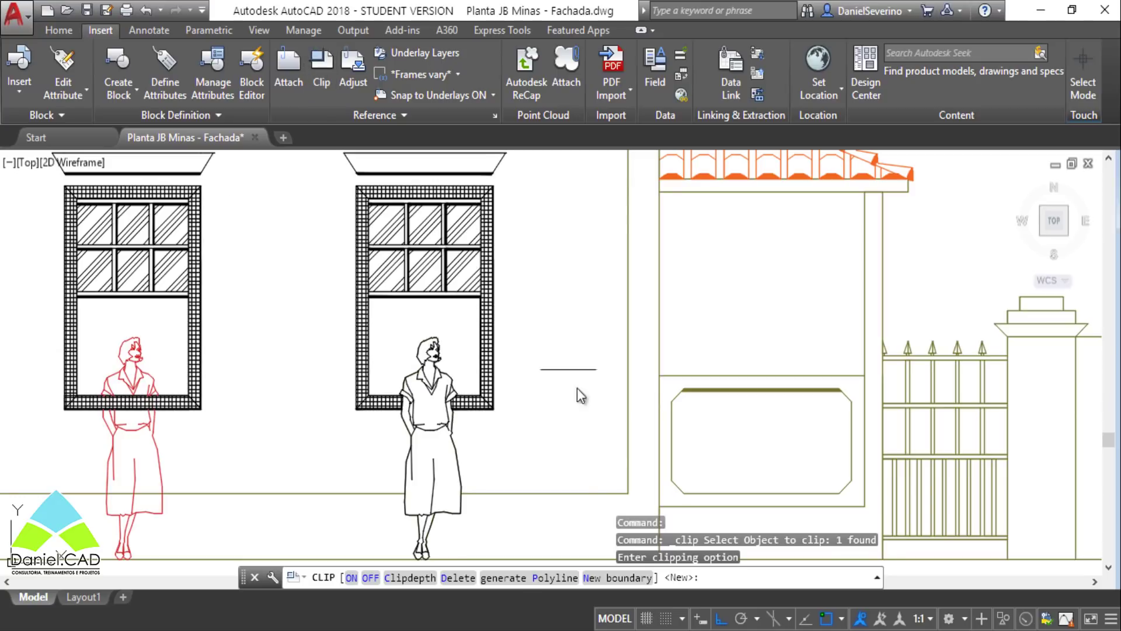
{"action": "left_click", "coordinate": [459, 580]}
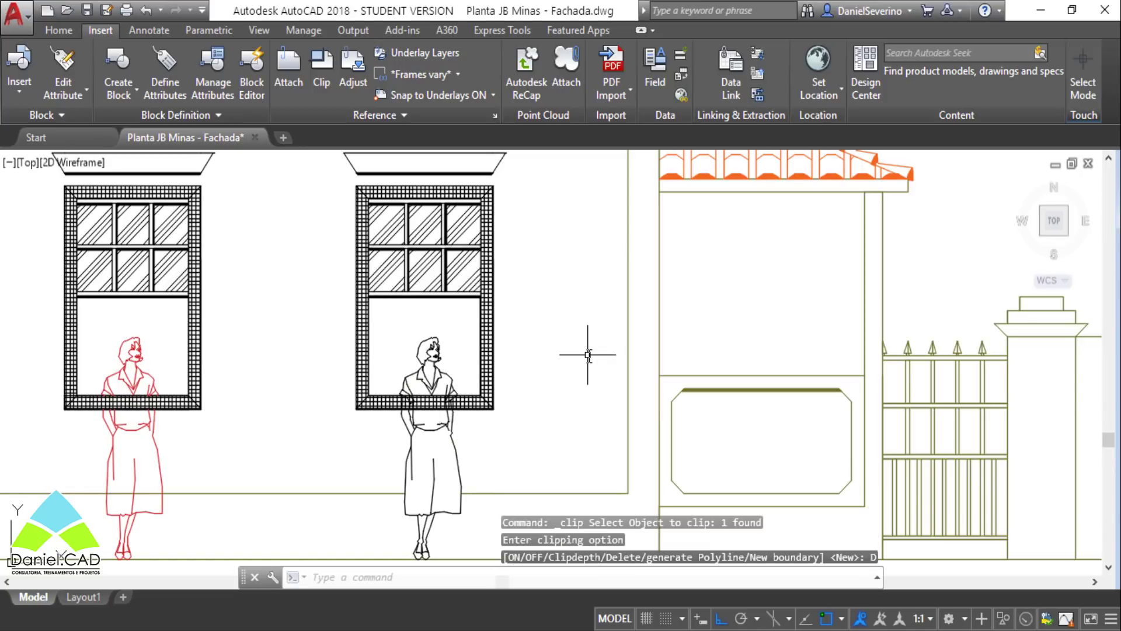
{"action": "left_click", "coordinate": [501, 371]}
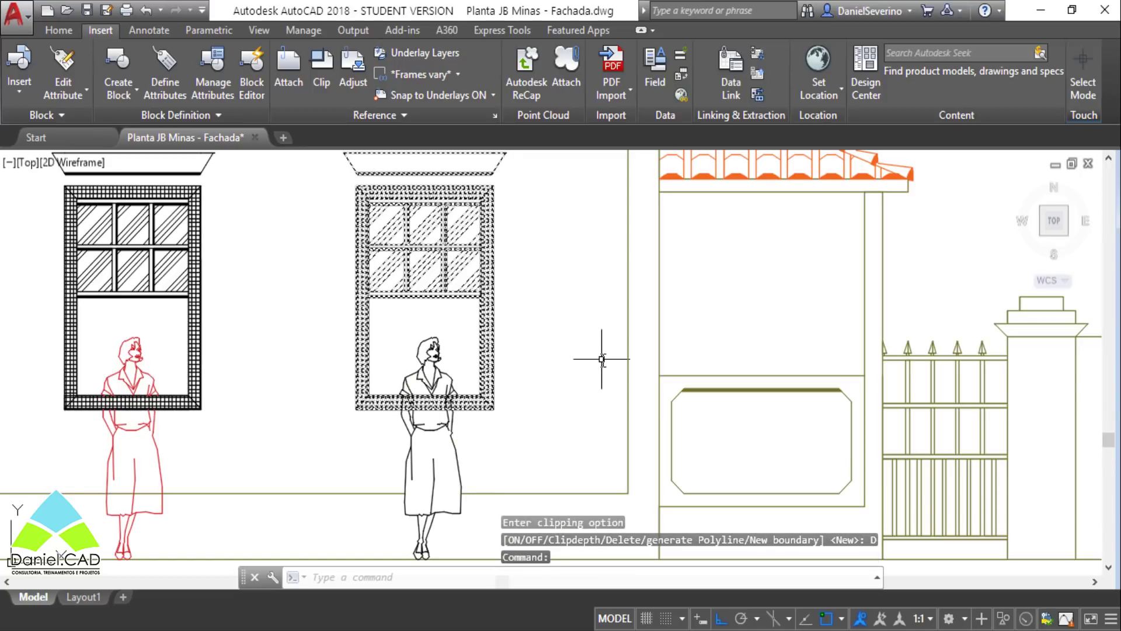
{"action": "key", "text": "Escape"}
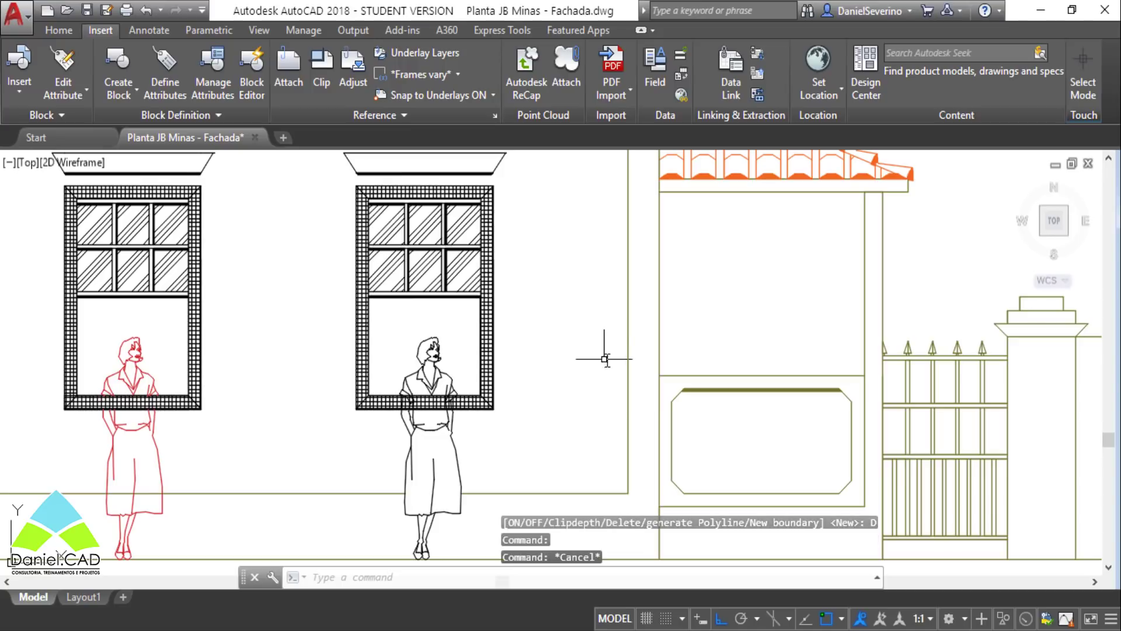
Step: Window-select the middle woman figure and erase it
{"action": "middle_click_drag", "start_coordinate": [602, 358], "coordinate": [626, 326]}
{"action": "left_click", "coordinate": [409, 299]}
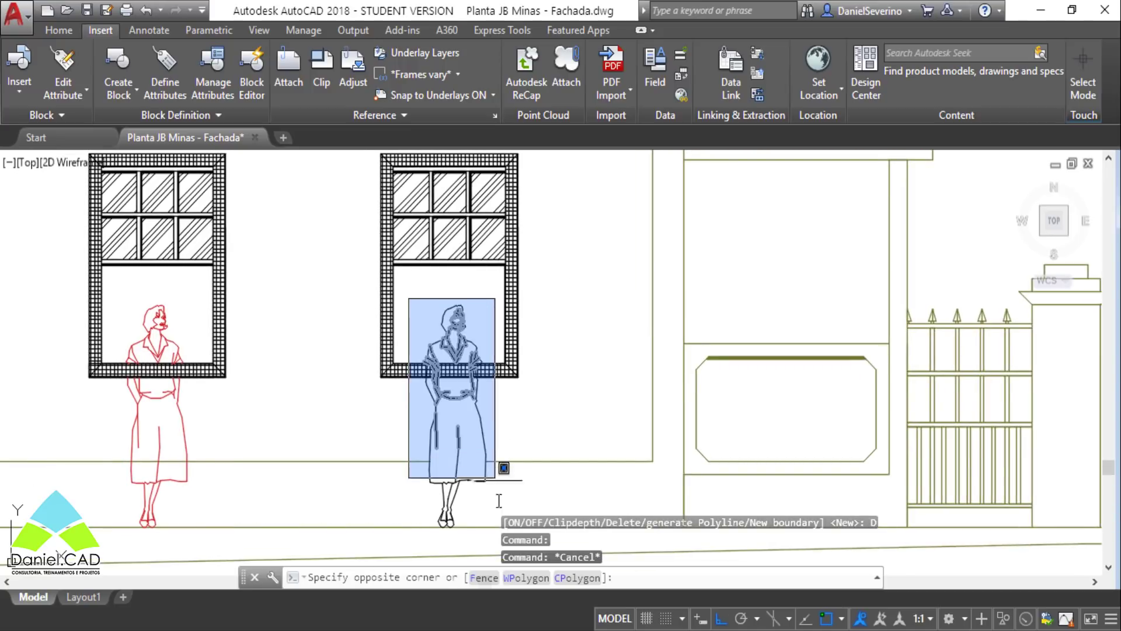
{"action": "left_click", "coordinate": [494, 543]}
{"action": "key", "text": "Delete"}
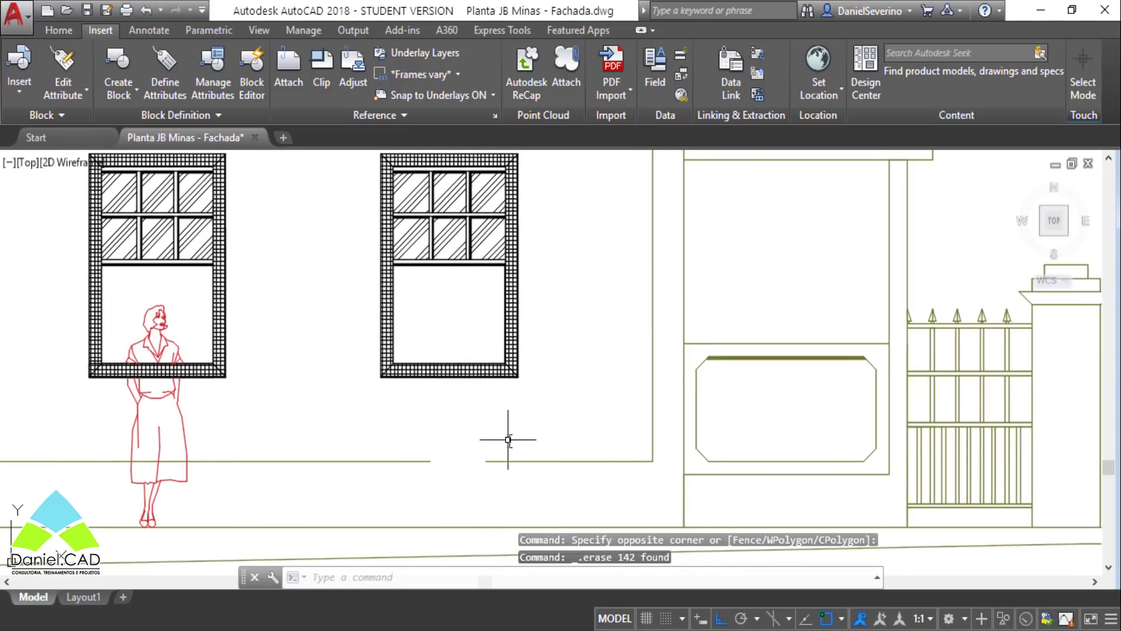
{"action": "middle_click_drag", "start_coordinate": [543, 341], "coordinate": [538, 416]}
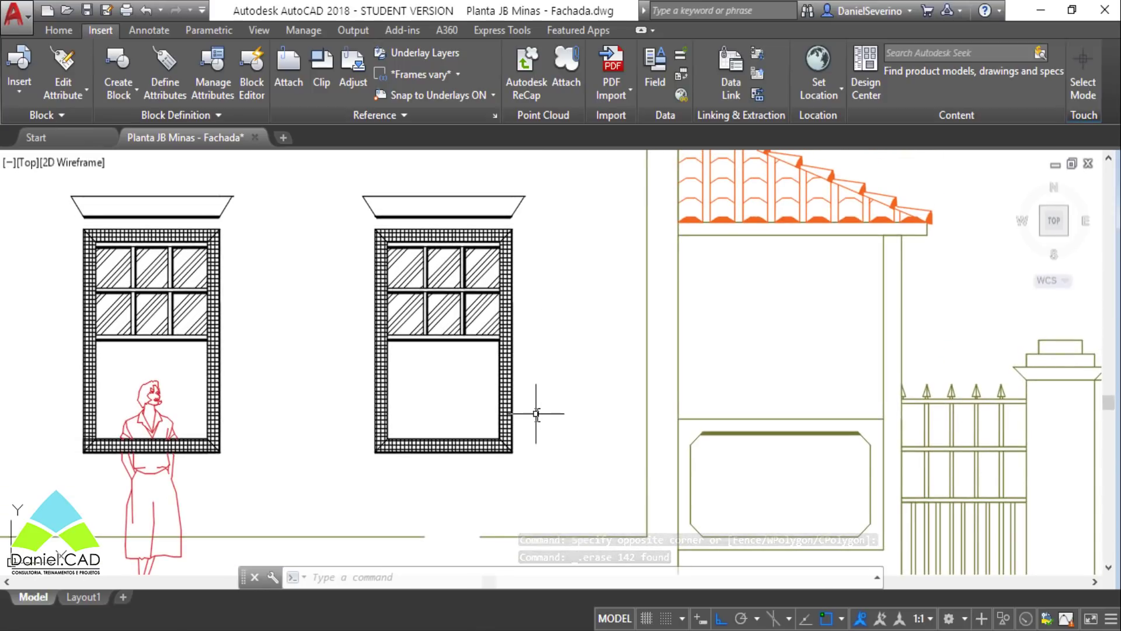
Step: Undo the erase to bring back the black figure, then zoom out to the whole facade
{"action": "key", "text": "ctrl+z"}
{"action": "key", "text": "ctrl+z"}
{"action": "key", "text": "ctrl+z"}
{"action": "key", "text": "ctrl+z"}
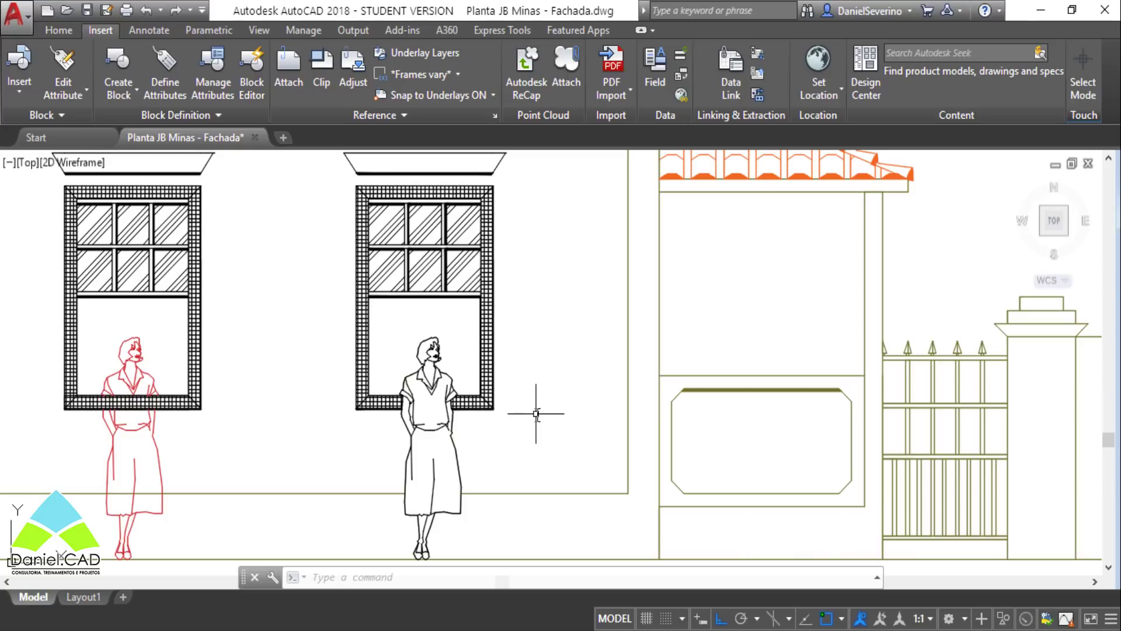
{"action": "scroll", "coordinate": [536, 413], "scroll_direction": "down", "scroll_amount": 2}
{"action": "middle_click_drag", "start_coordinate": [536, 414], "coordinate": [728, 419]}
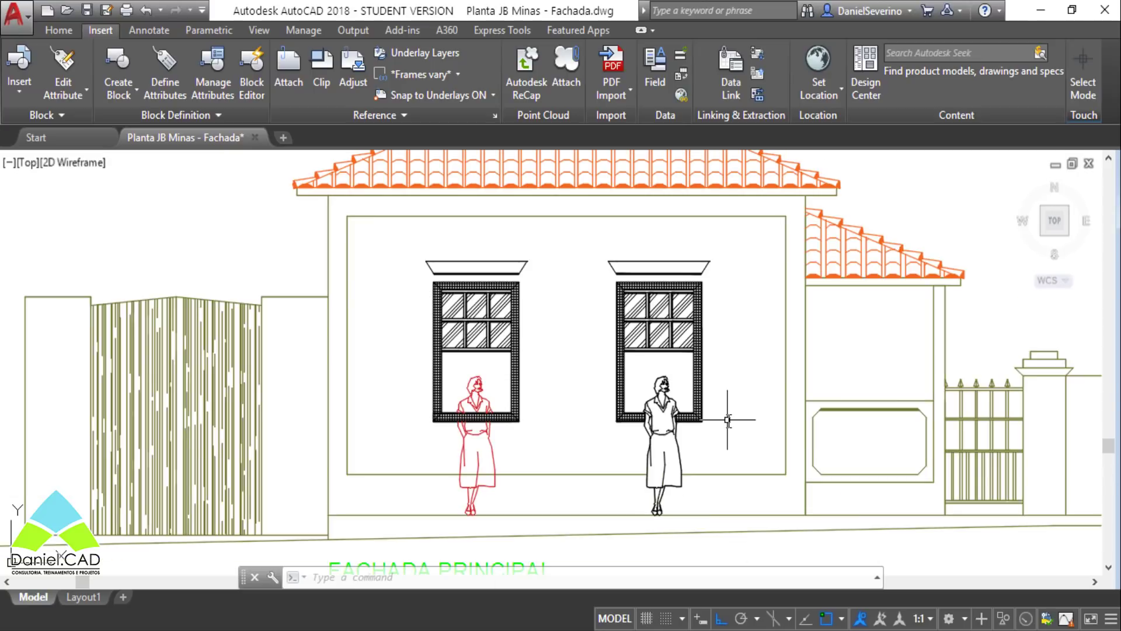